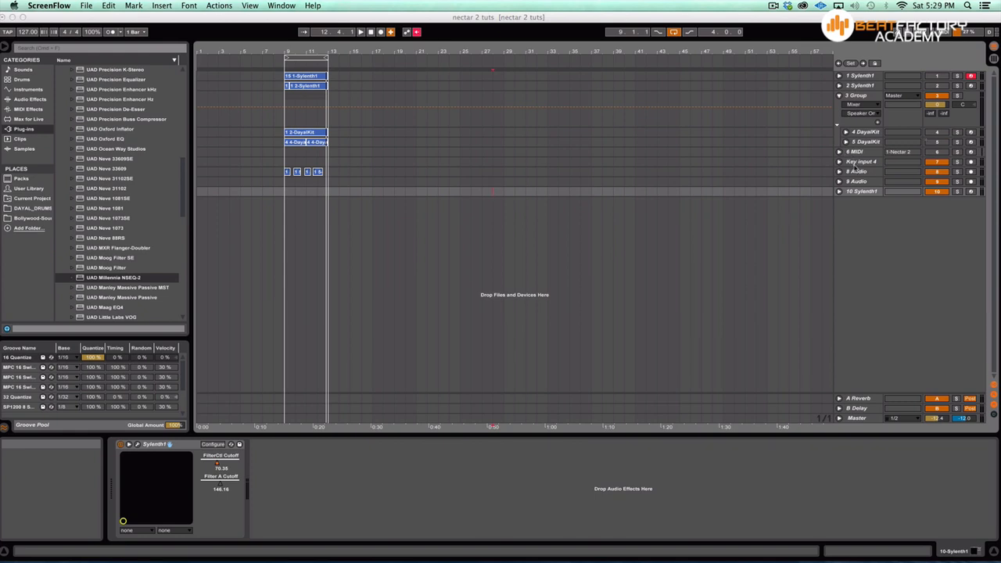
Select the 8 Audio track and open its Nectar 2 plug-in window.
click(853, 183)
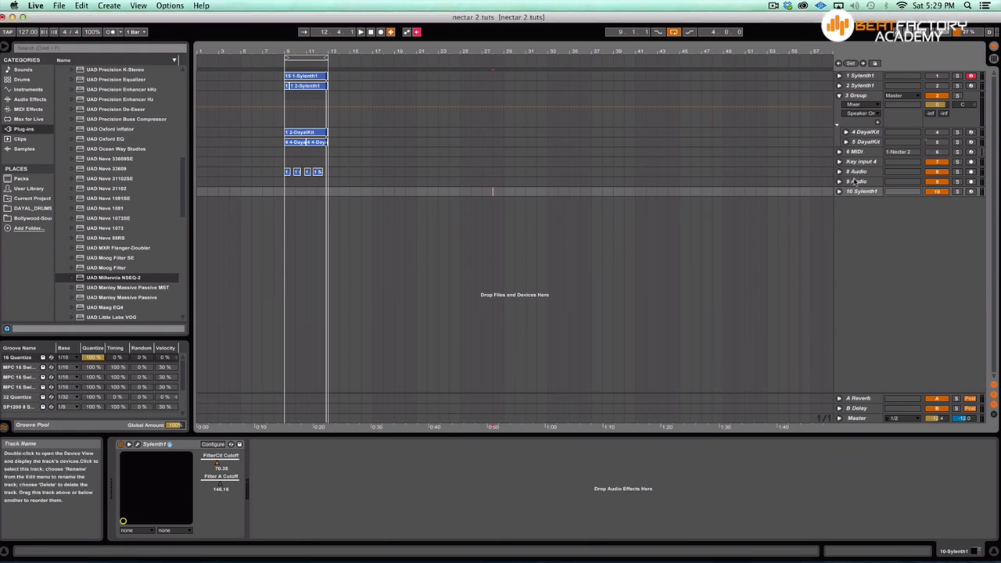
click(854, 181)
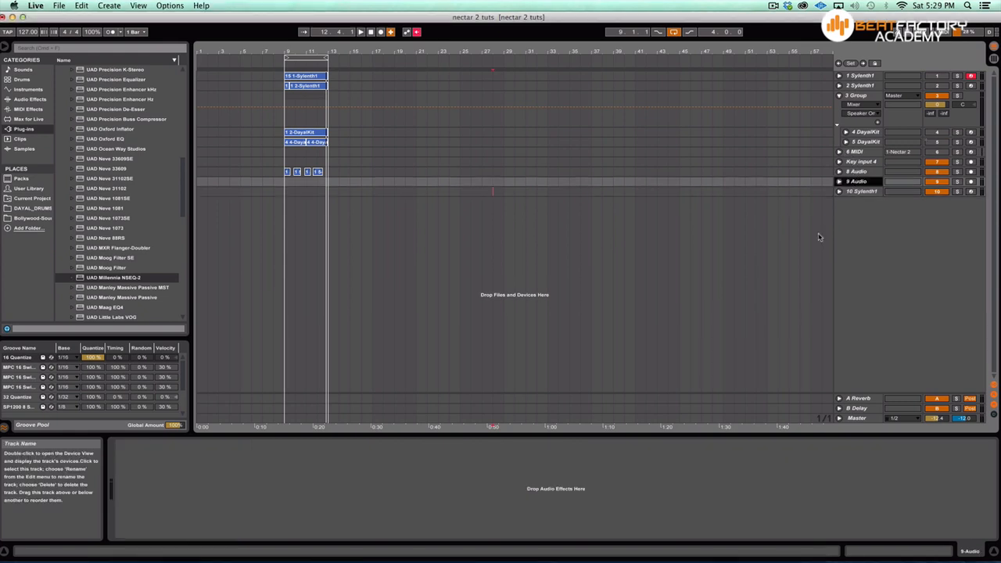
click(858, 171)
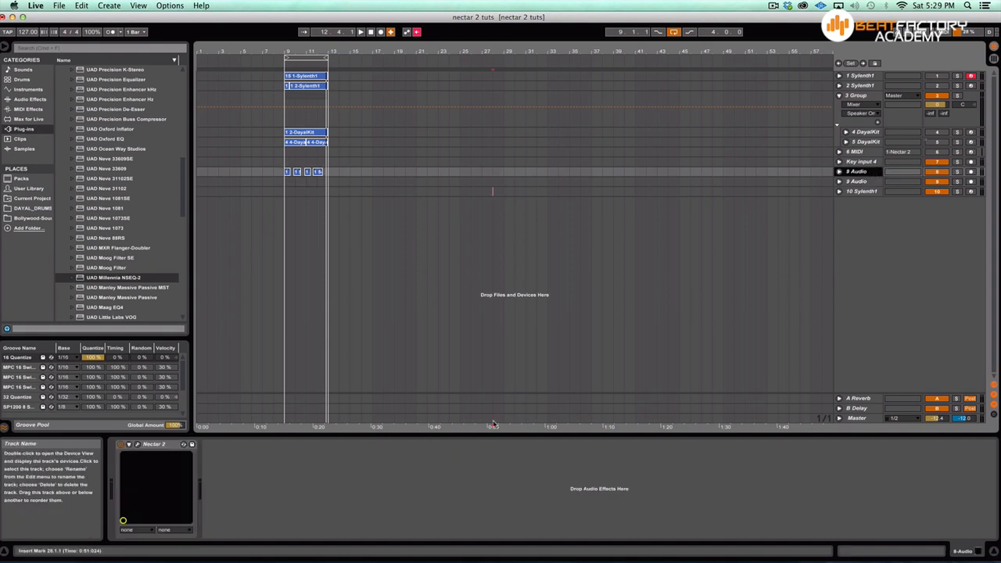
click(138, 444)
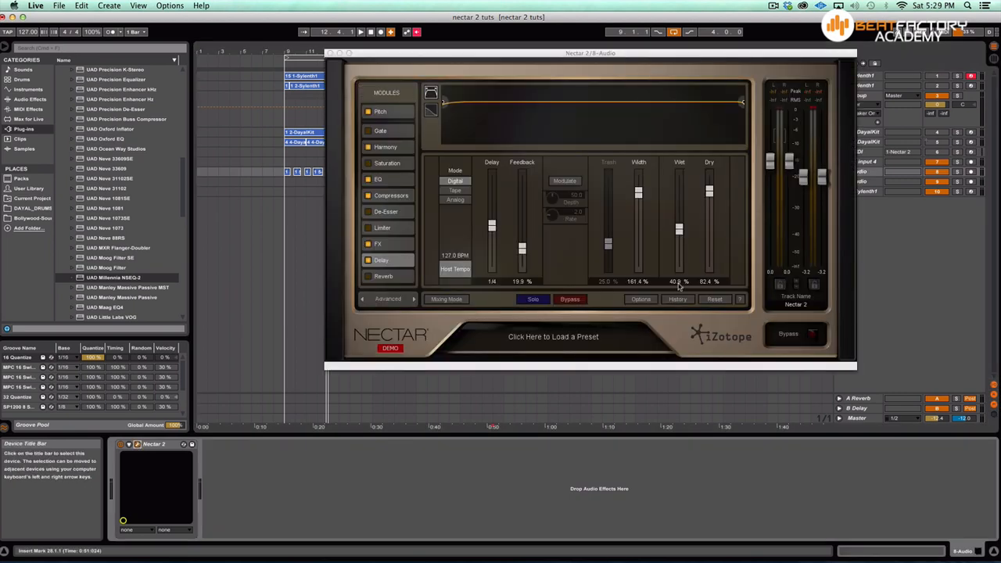
Compare Nectar 2's Overview and Advanced views, and examine the settings of every module from Pitch to Reverb.
click(377, 299)
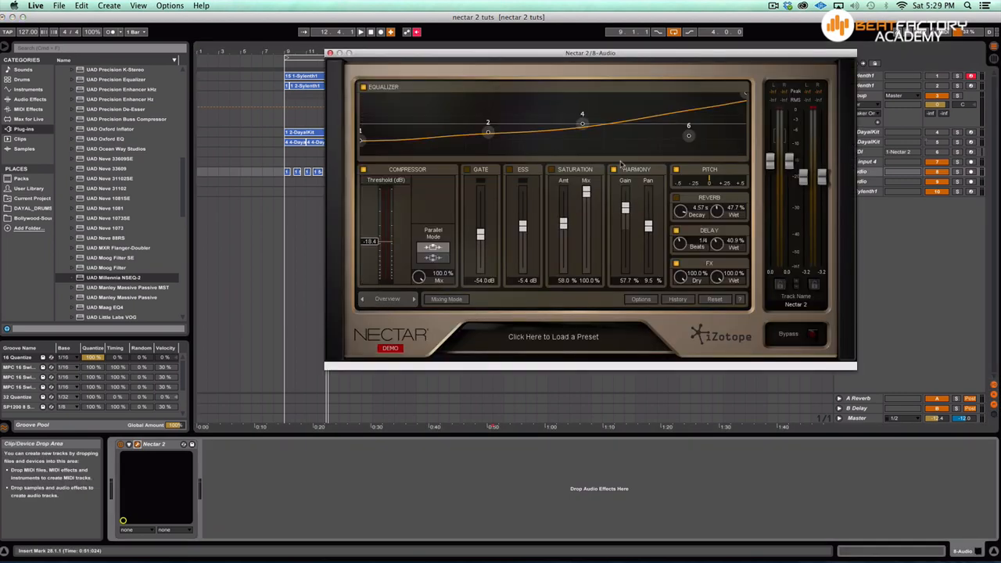
click(389, 299)
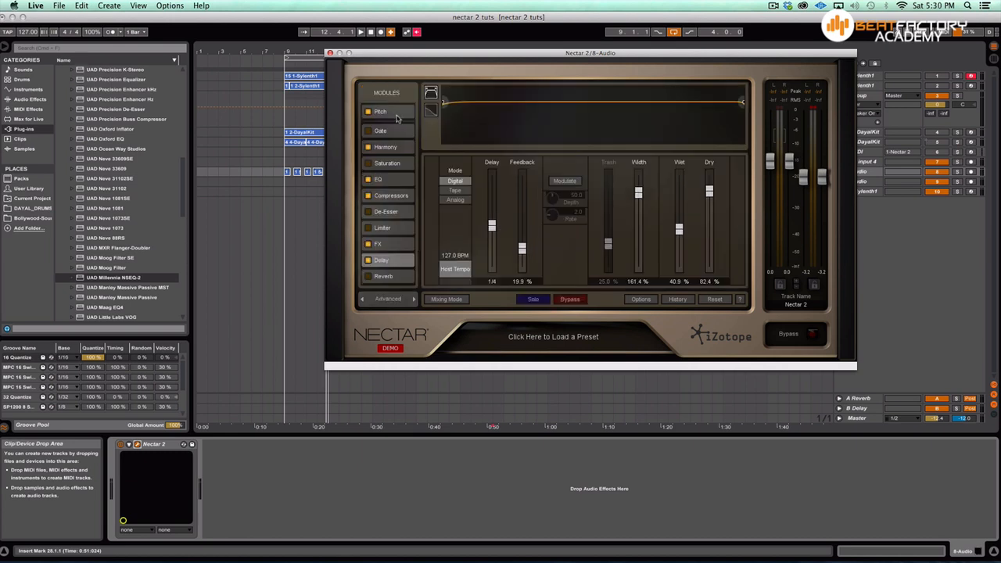
click(390, 116)
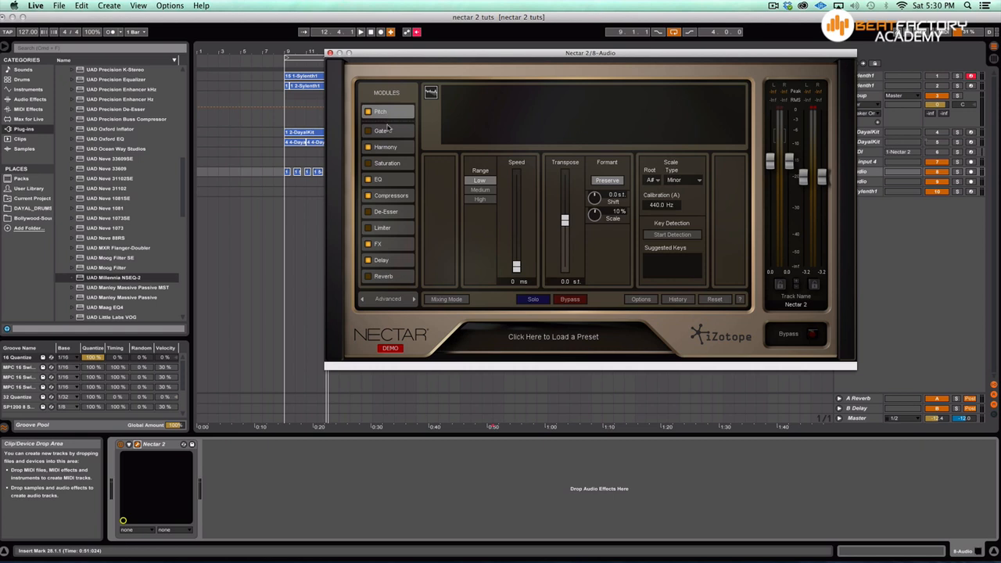
click(390, 131)
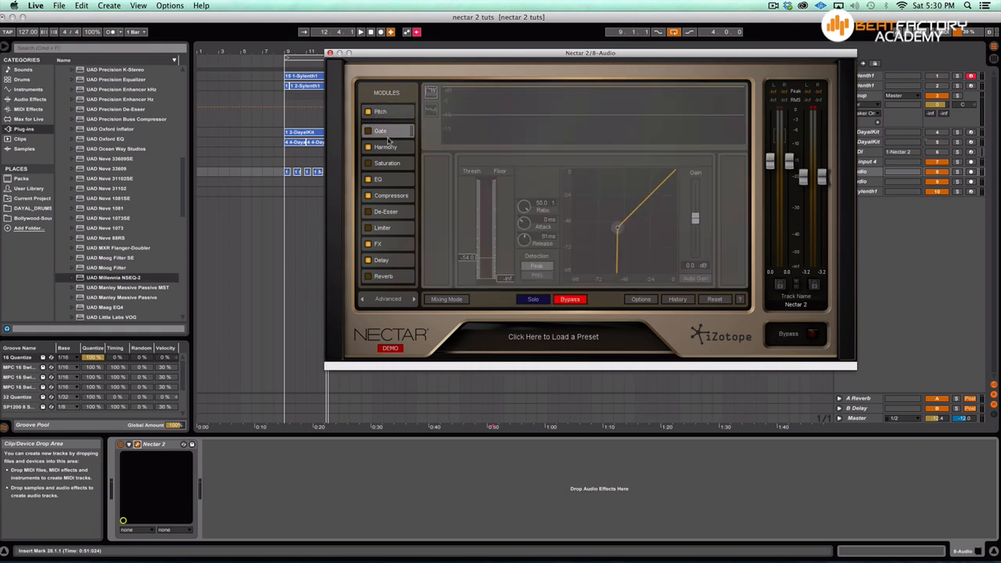
click(389, 148)
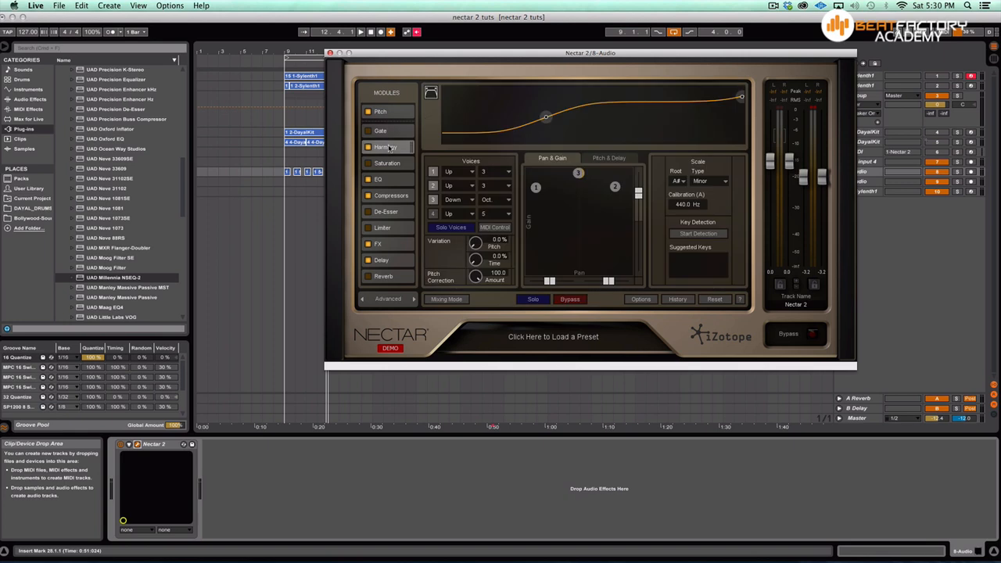
click(391, 163)
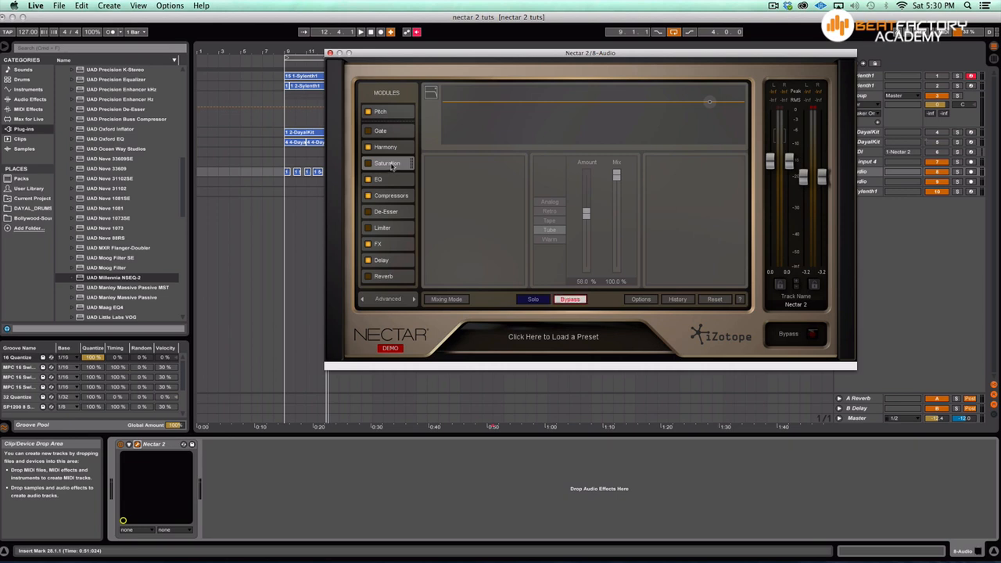
click(384, 184)
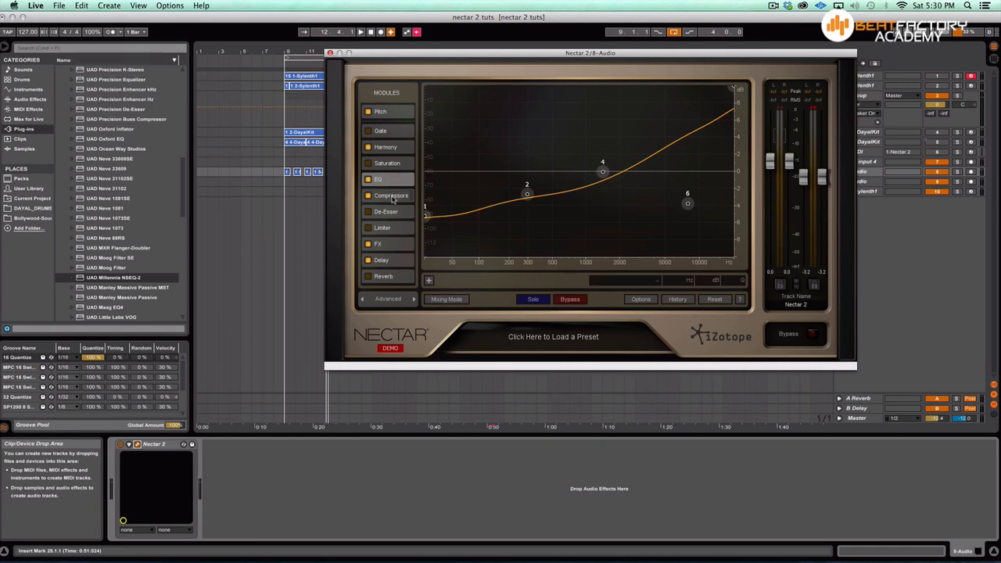
click(391, 195)
click(392, 212)
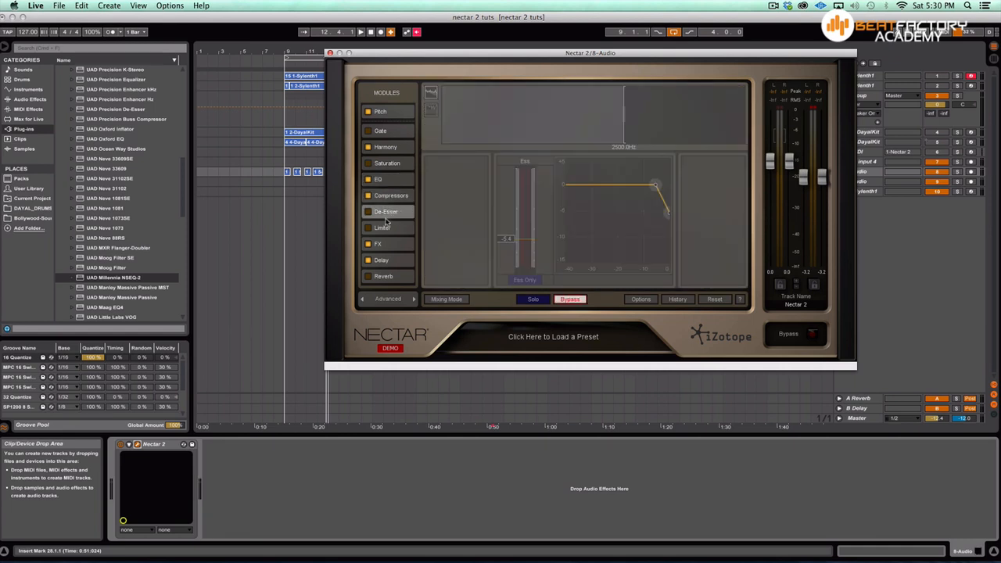
click(388, 228)
click(388, 245)
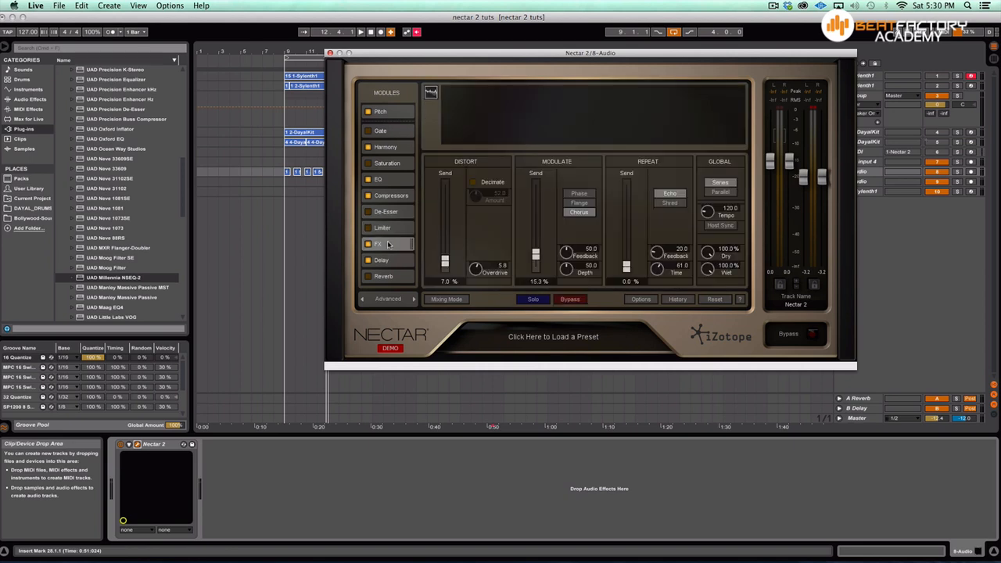
click(388, 261)
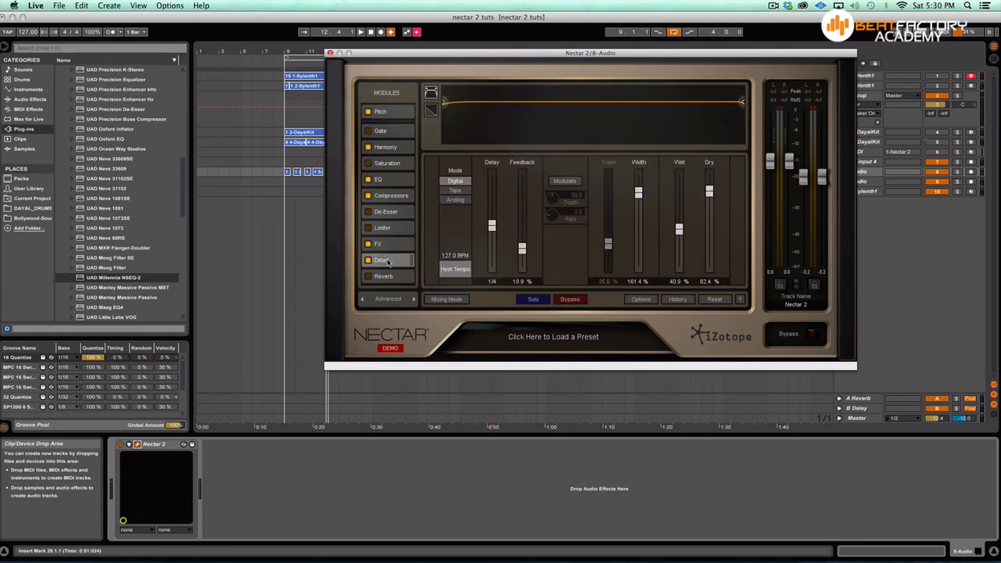
click(386, 275)
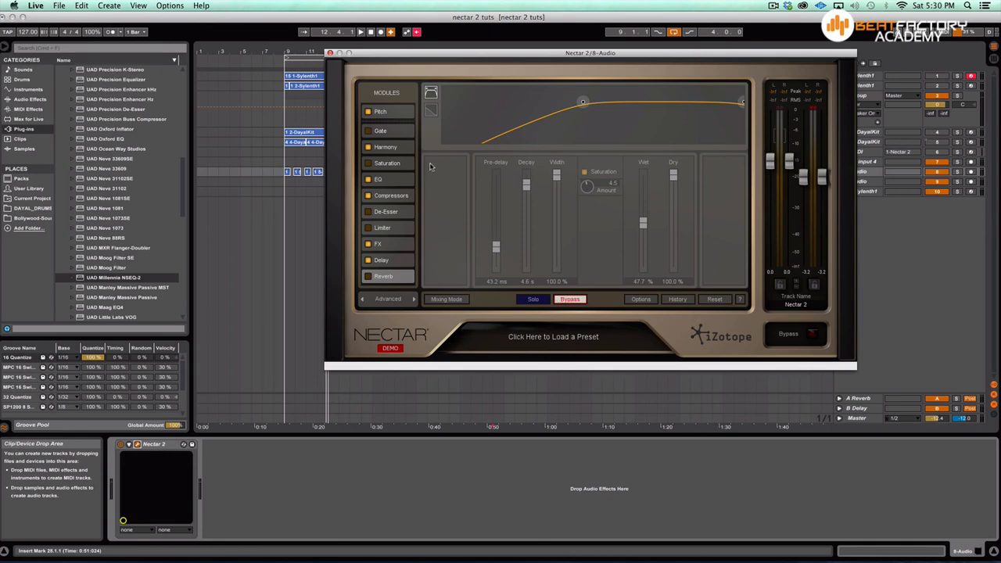
Move the plug-in window clear of the arrangement, select the loop from bar 9 to bar 13, and start playback.
drag(435, 53, 465, 233)
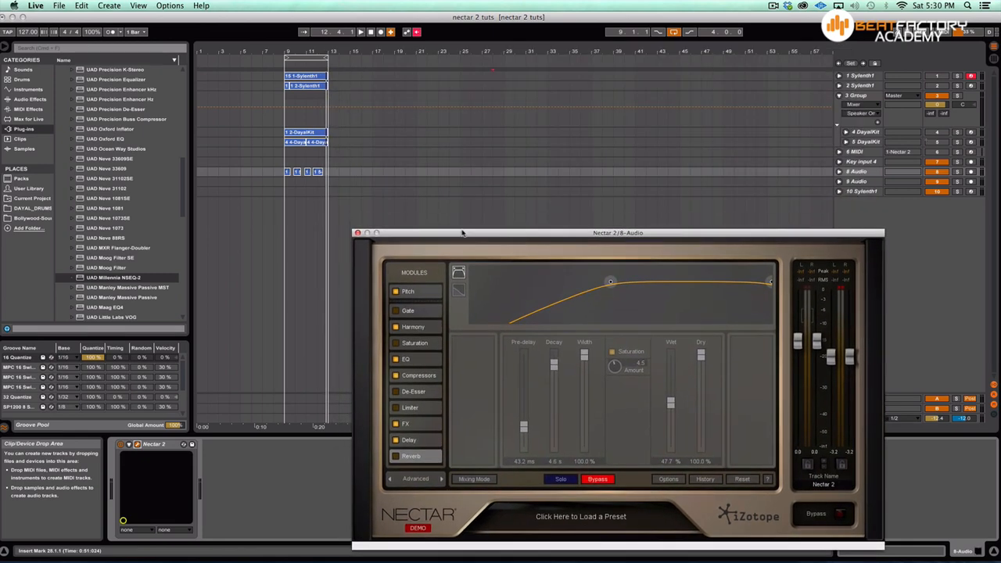
click(462, 209)
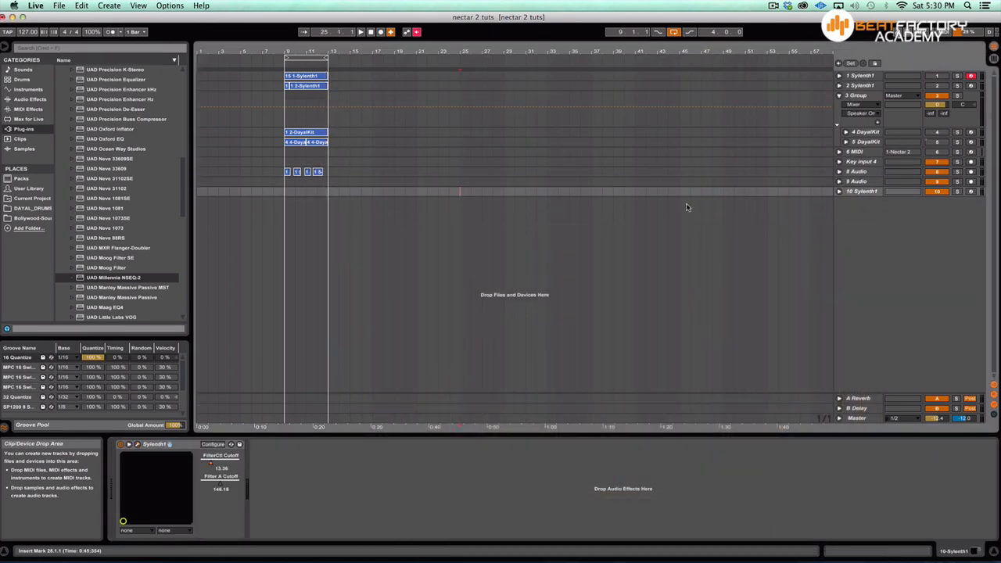
click(859, 183)
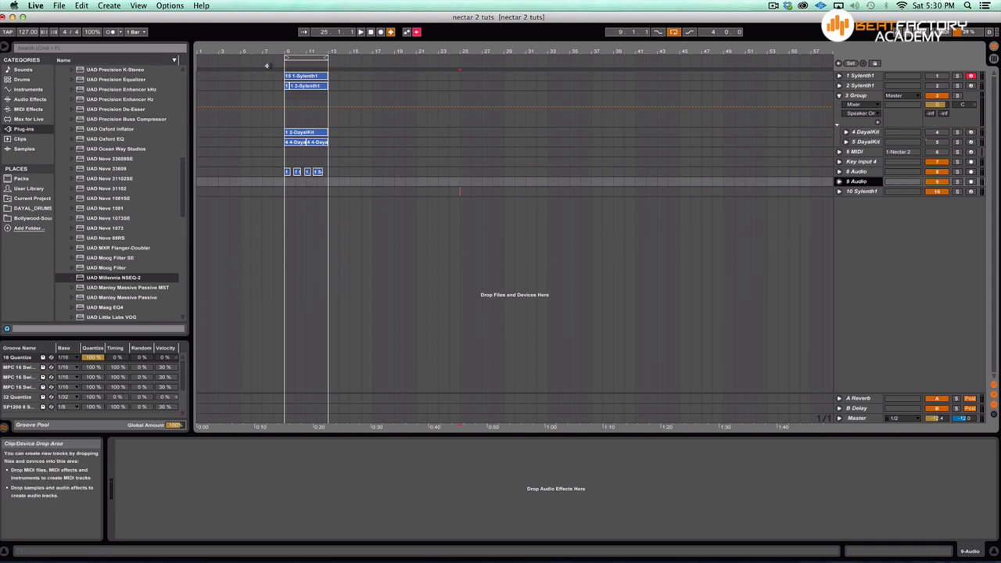
drag(318, 59, 323, 59)
click(350, 191)
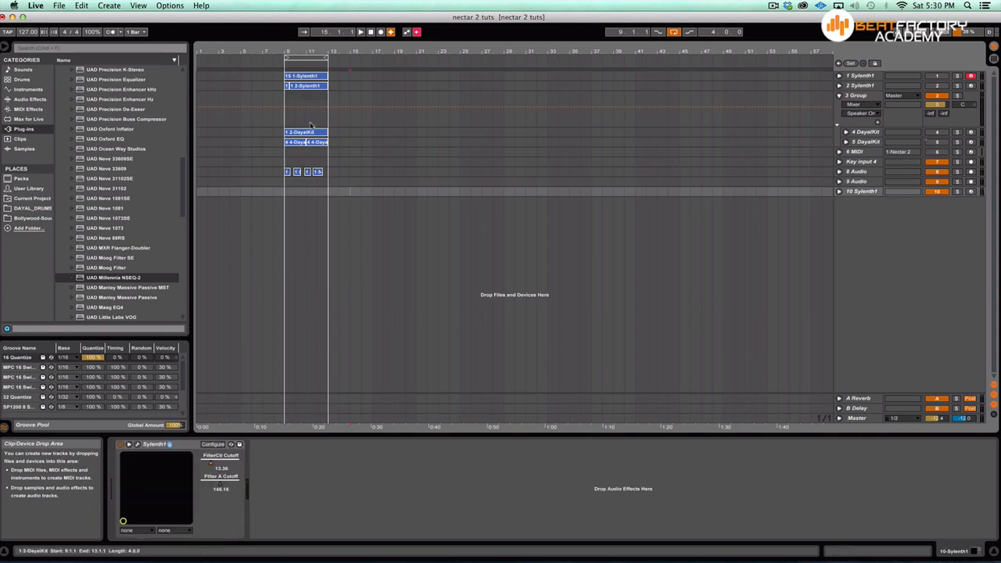
click(311, 58)
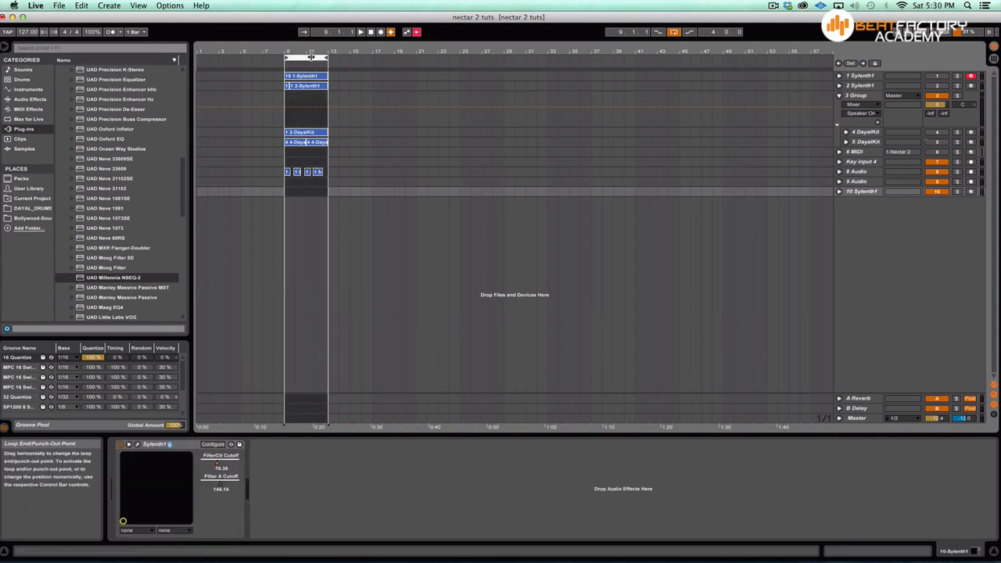
key(space)
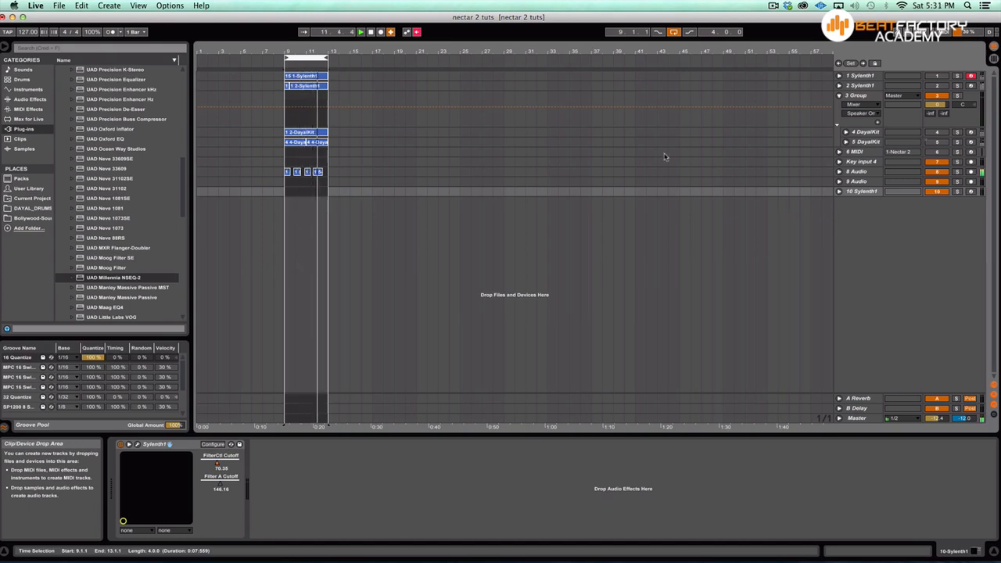
Unmute both Sylenth1 tracks (1 and 2) and both DayalKit tracks (4 and 5) while the loop plays.
click(940, 87)
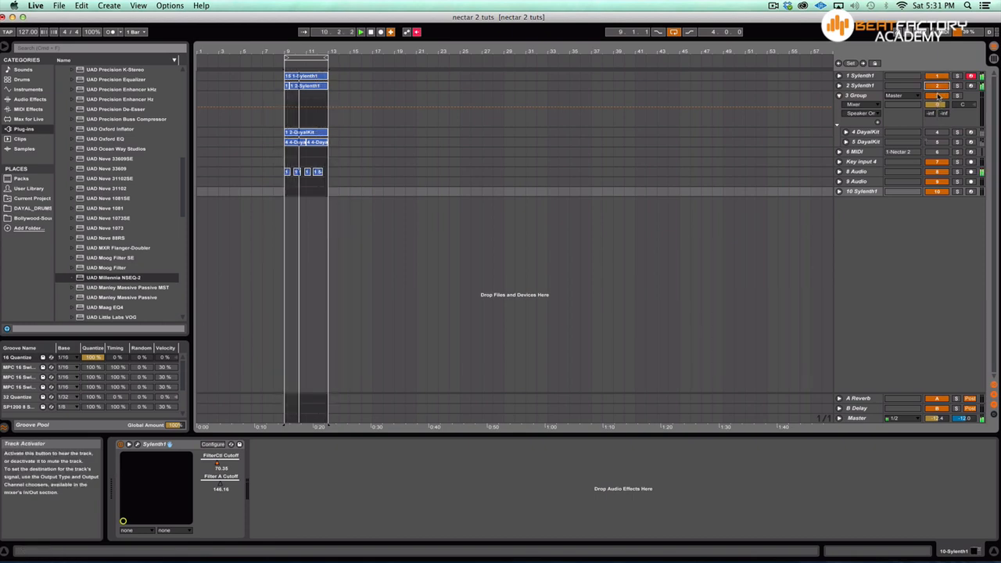
click(935, 143)
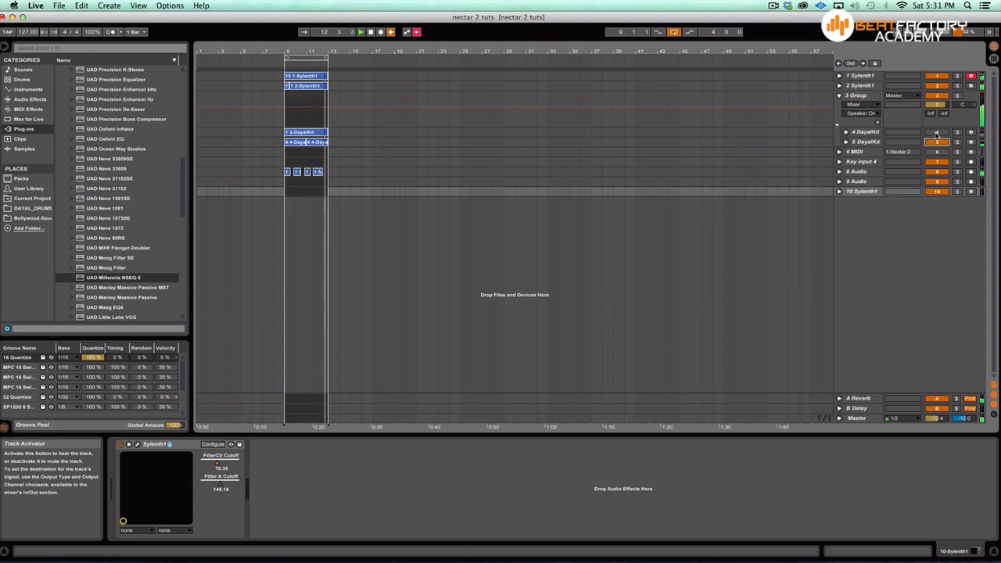
click(936, 132)
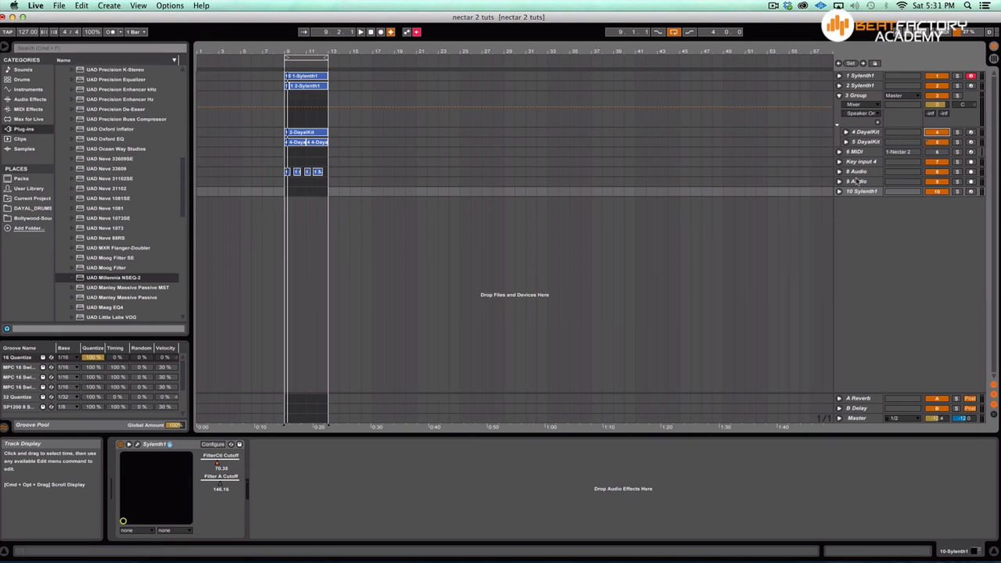
Bring back Nectar 2 on the 8 Audio track and bypass the entire plug-in.
click(860, 181)
click(858, 172)
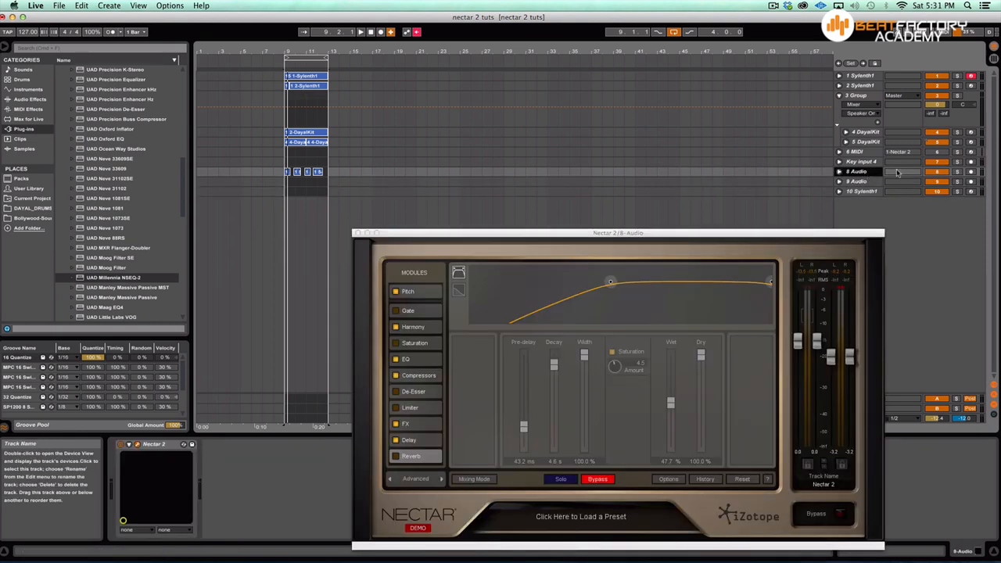
drag(670, 228, 755, 148)
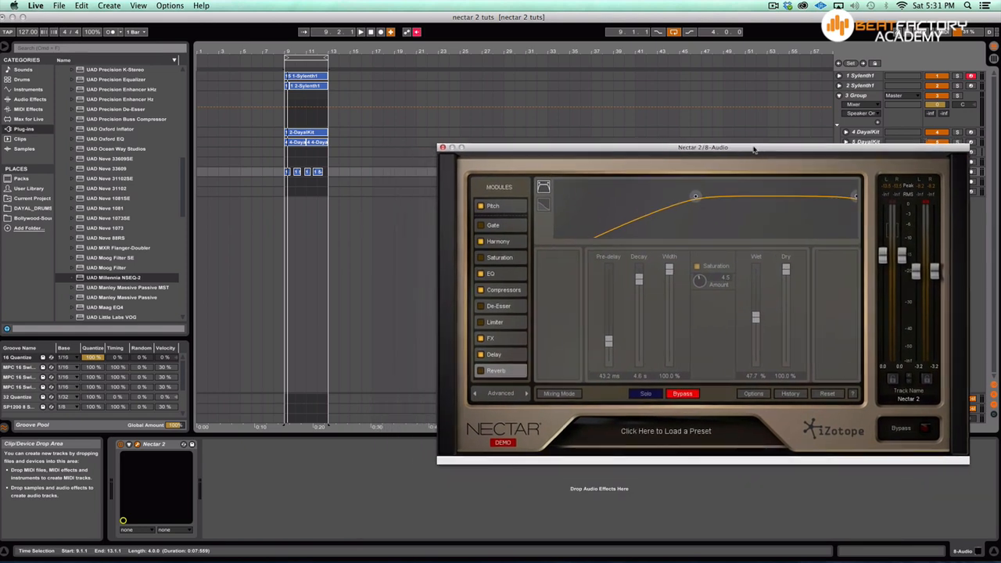
click(929, 430)
click(929, 431)
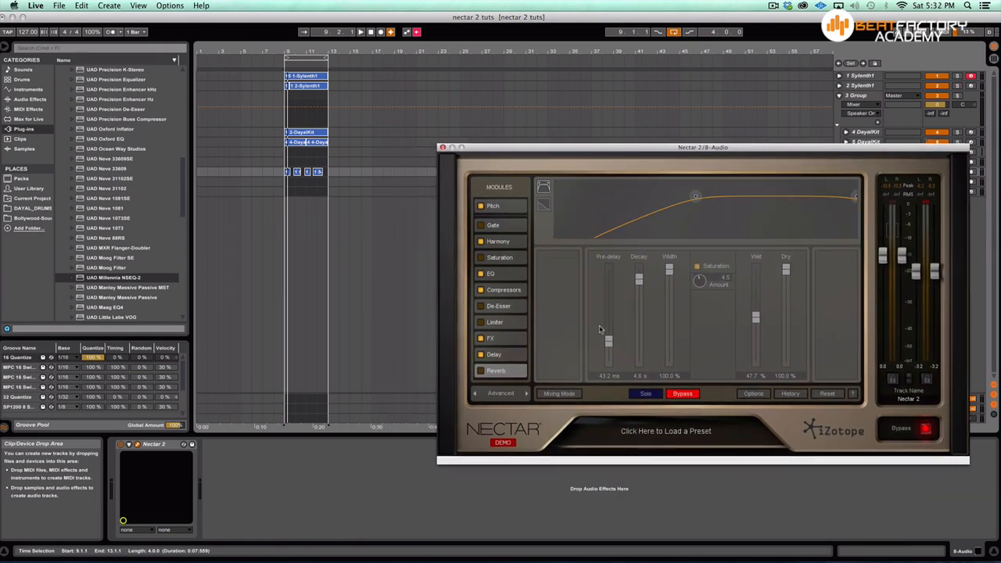
Play the loop from bar 9 and solo the 8 Audio track to hear the unprocessed vocal.
mouse_move(301, 58)
mouse_down()
mouse_move(289, 58)
mouse_move(299, 57)
mouse_up()
key(space)
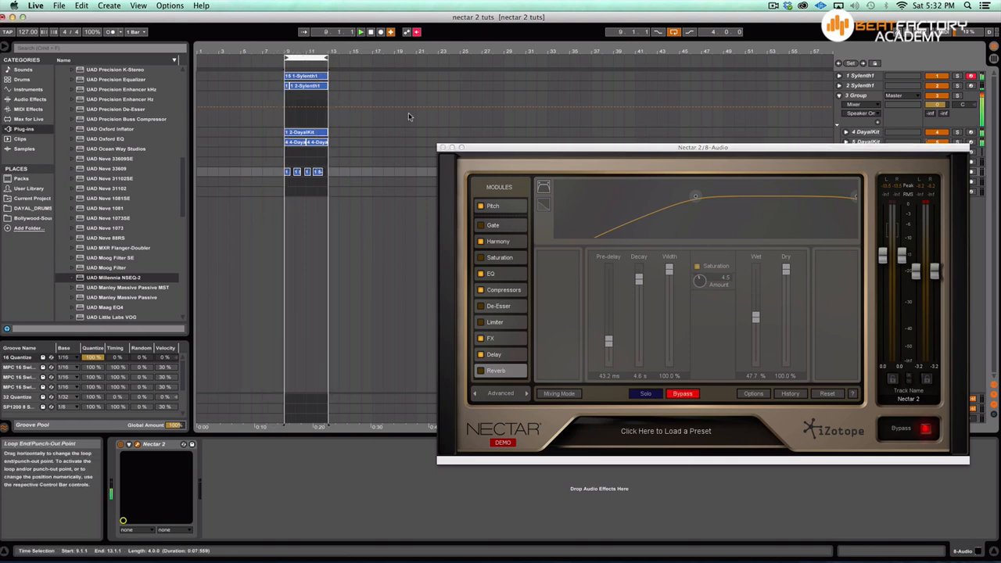
drag(481, 148, 443, 321)
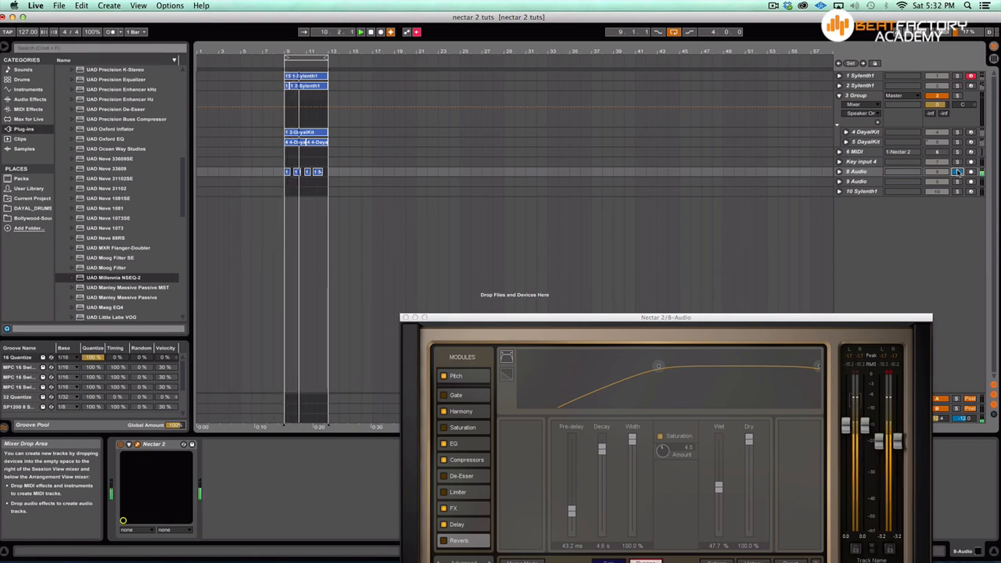
click(957, 172)
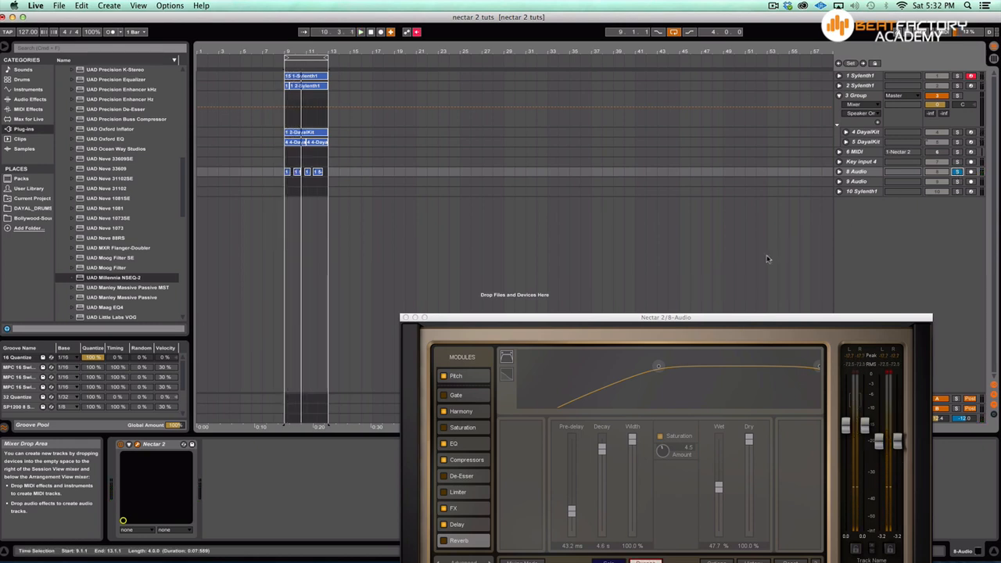
Turn off Nectar 2's global bypass and play the soloed 8 Audio track to hear the processed vocal.
drag(758, 318, 755, 122)
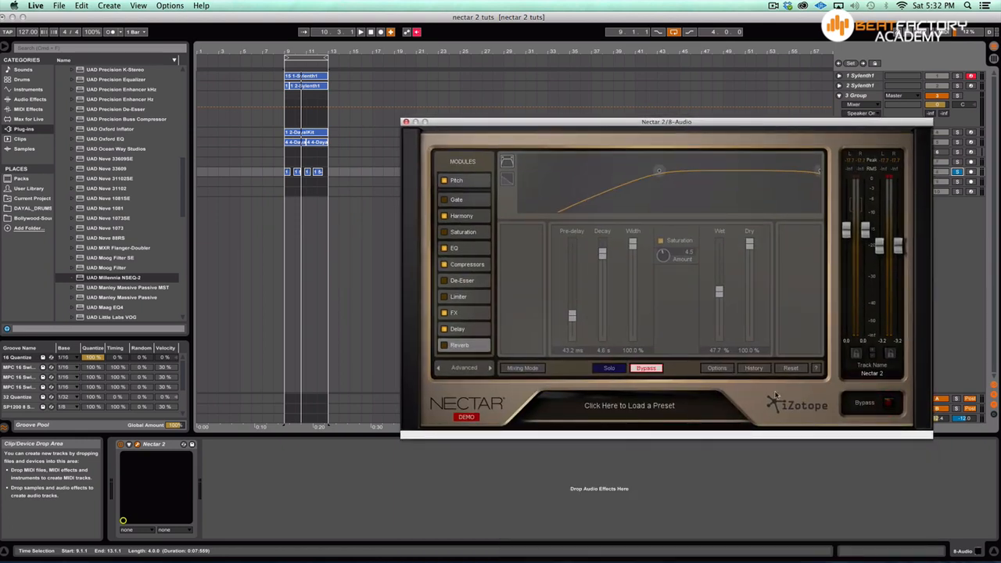
click(886, 424)
drag(672, 124, 648, 176)
key(space)
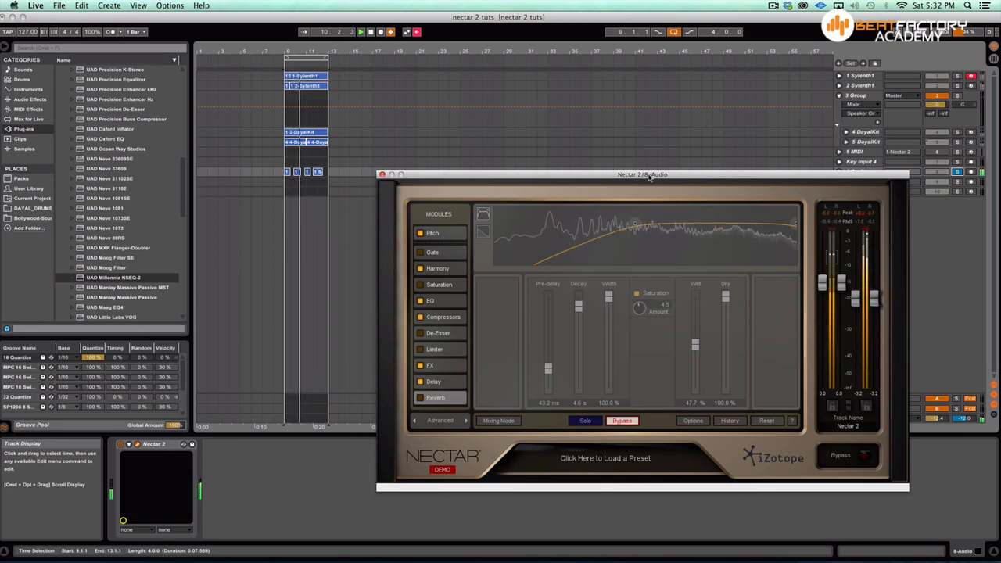
mouse_move(650, 175)
mouse_down()
mouse_move(648, 222)
mouse_move(652, 186)
mouse_up()
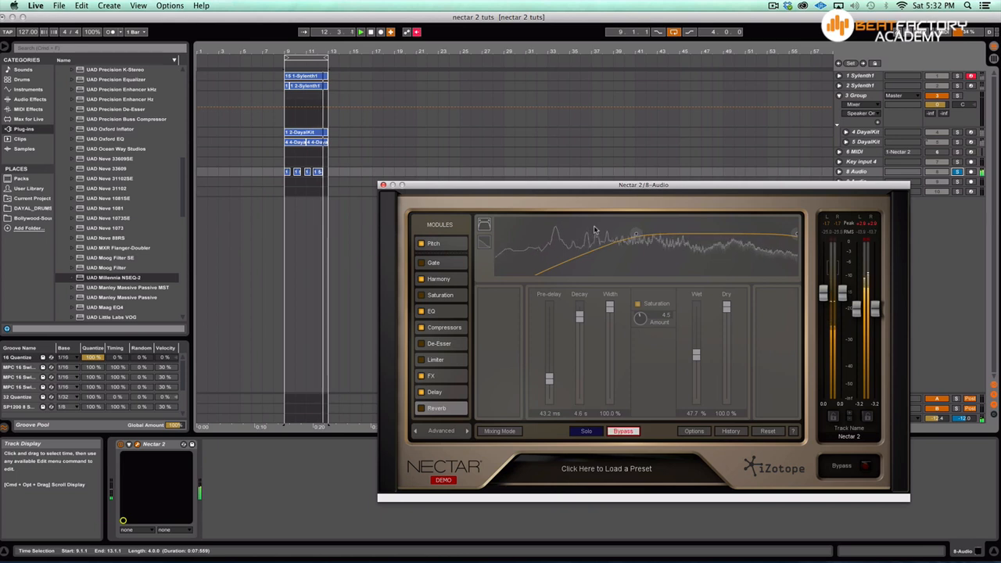
key(space)
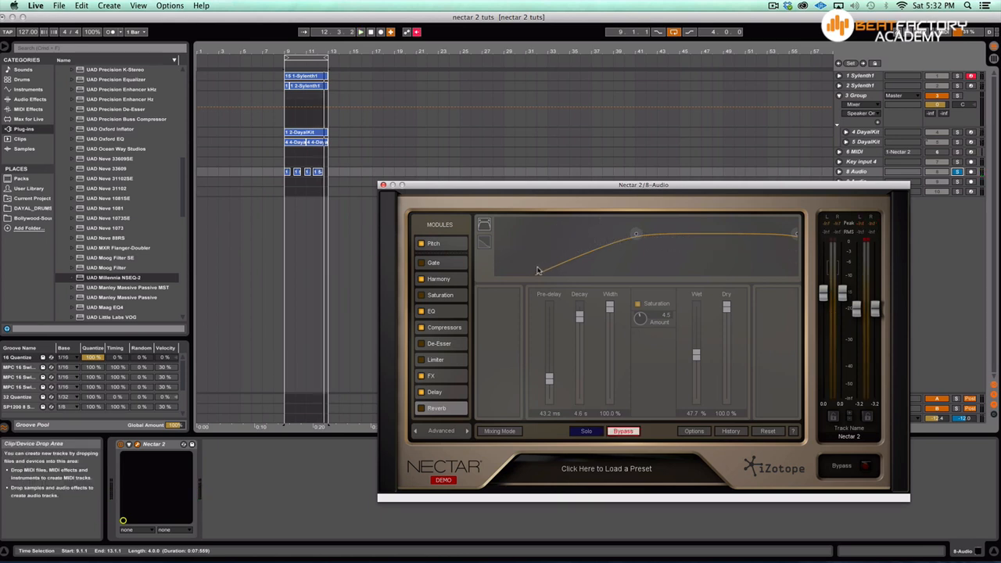
Disable the Delay, FX, Compressors, EQ and Harmony modules, and show the Pitch module's settings.
click(422, 392)
click(422, 375)
click(421, 327)
click(420, 311)
click(422, 279)
click(440, 246)
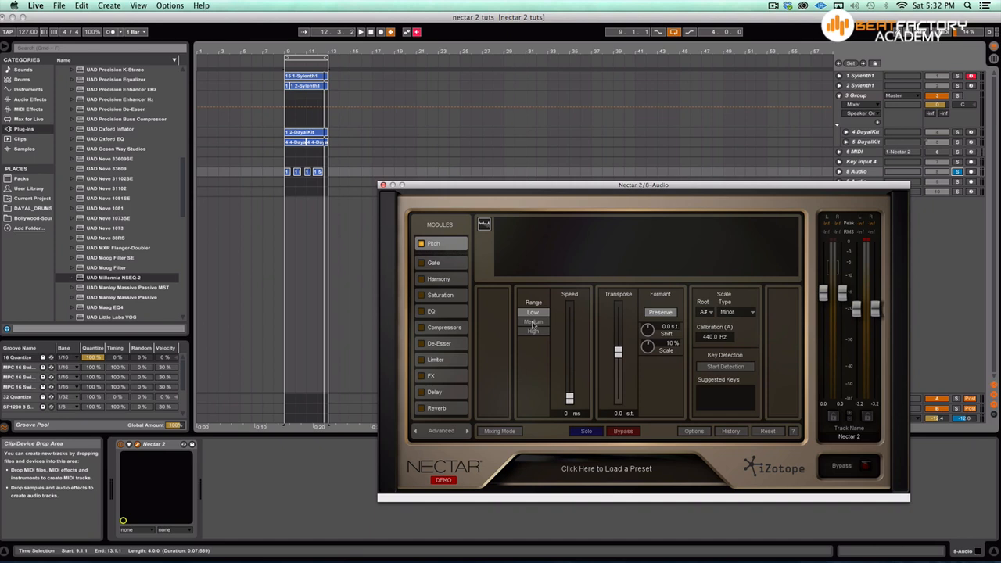
Start key detection in the Pitch module and play the bar 9 loop so the vocal's key is analysed.
click(730, 370)
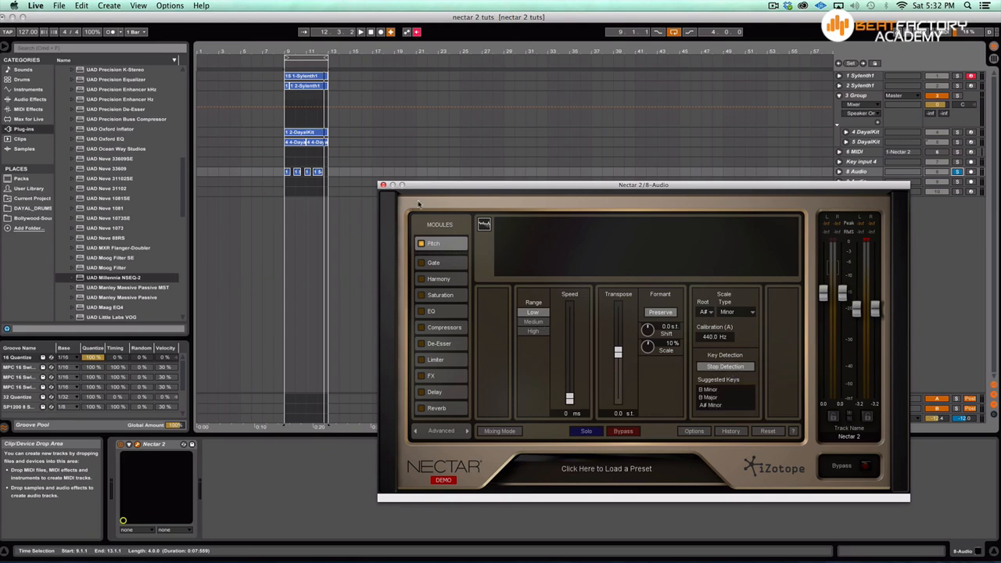
click(315, 54)
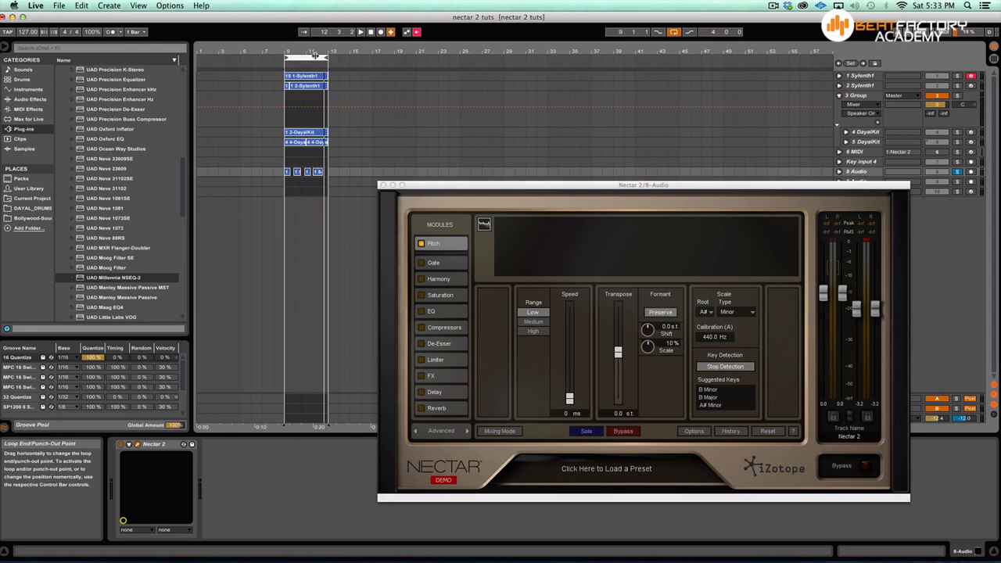
key(space)
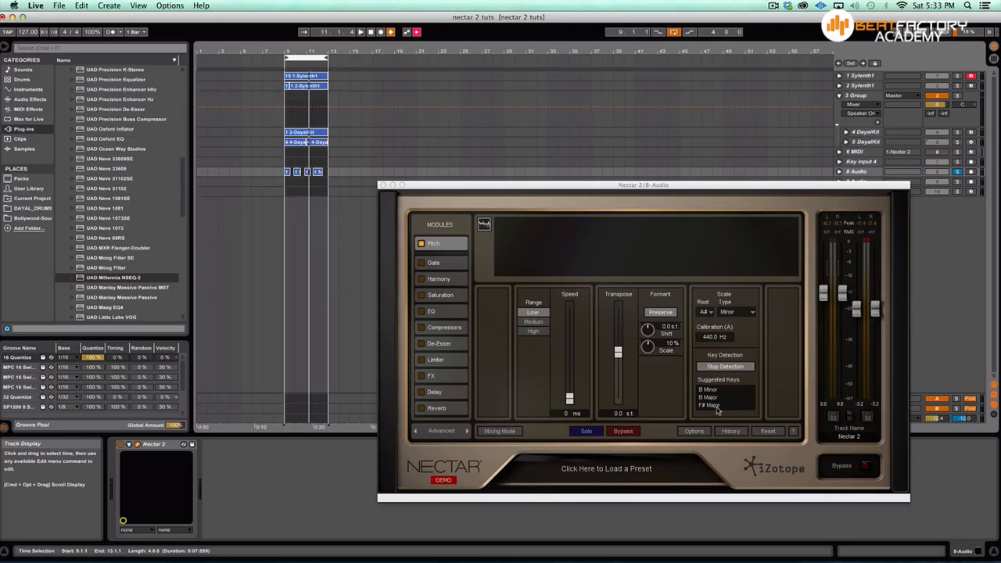
Show the available scale types in the Pitch module and close the list without choosing one.
click(708, 312)
click(733, 311)
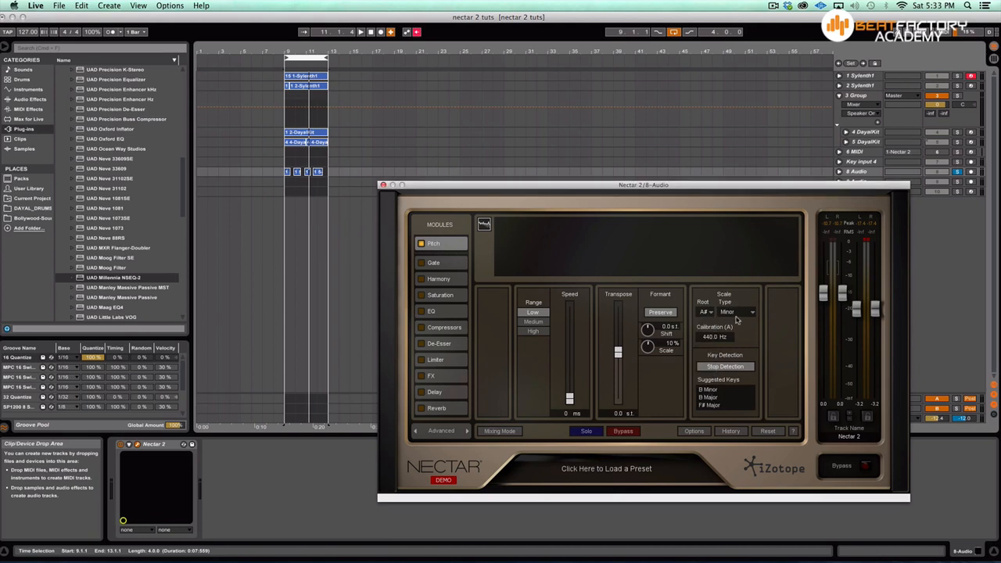
click(736, 313)
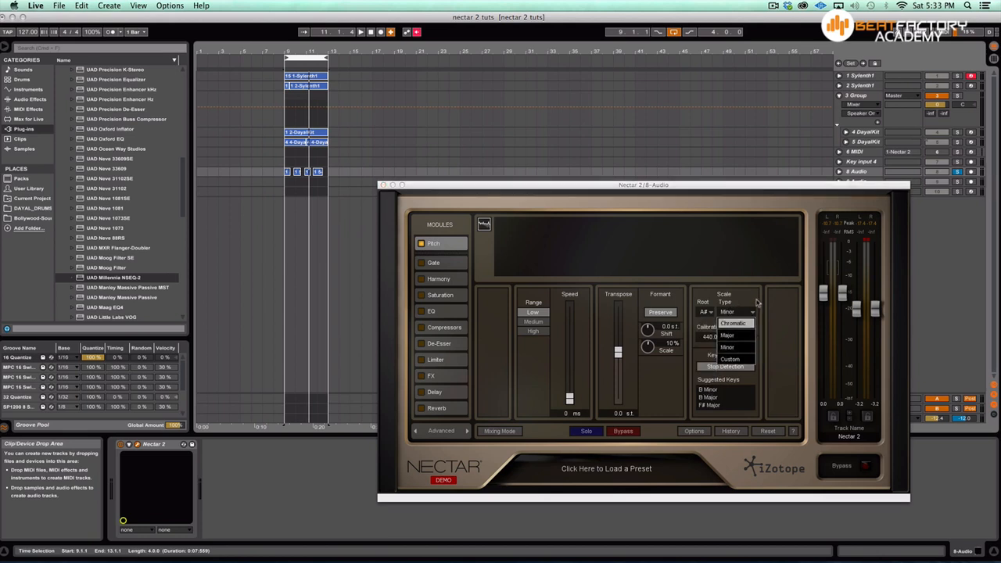
click(761, 283)
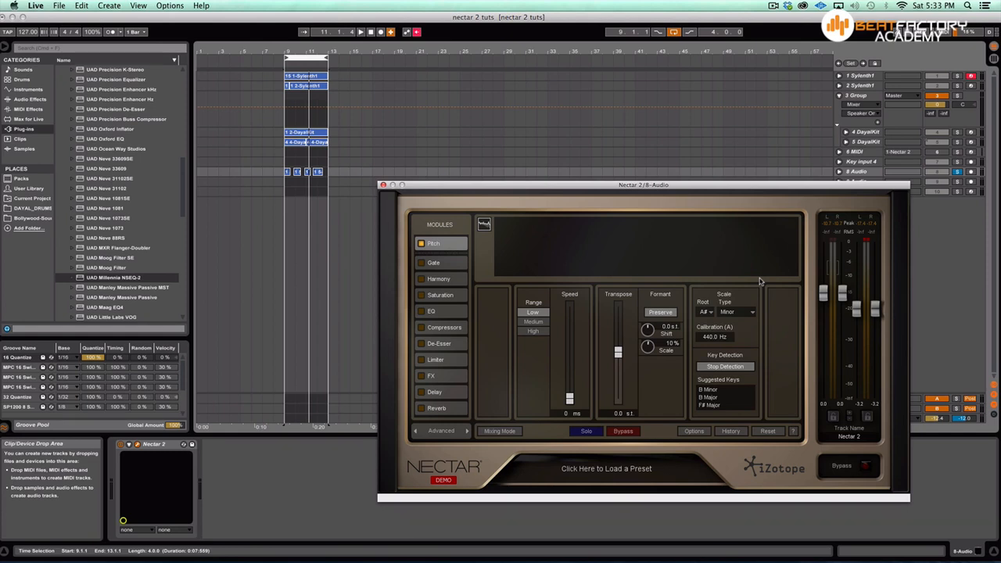
Show the Custom scale's note keyboard, close it, and set the scale type back to Minor.
click(751, 312)
click(740, 359)
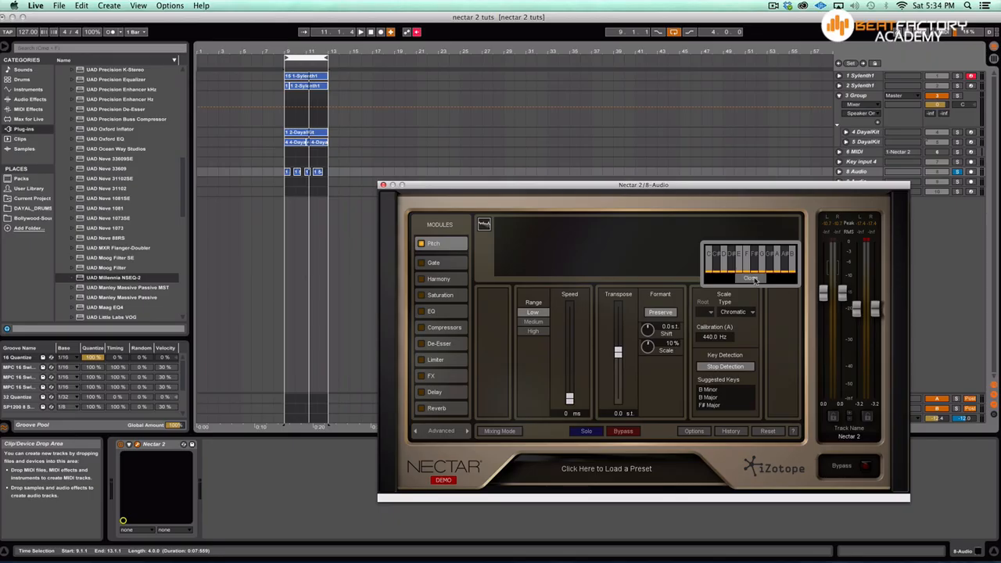
click(750, 278)
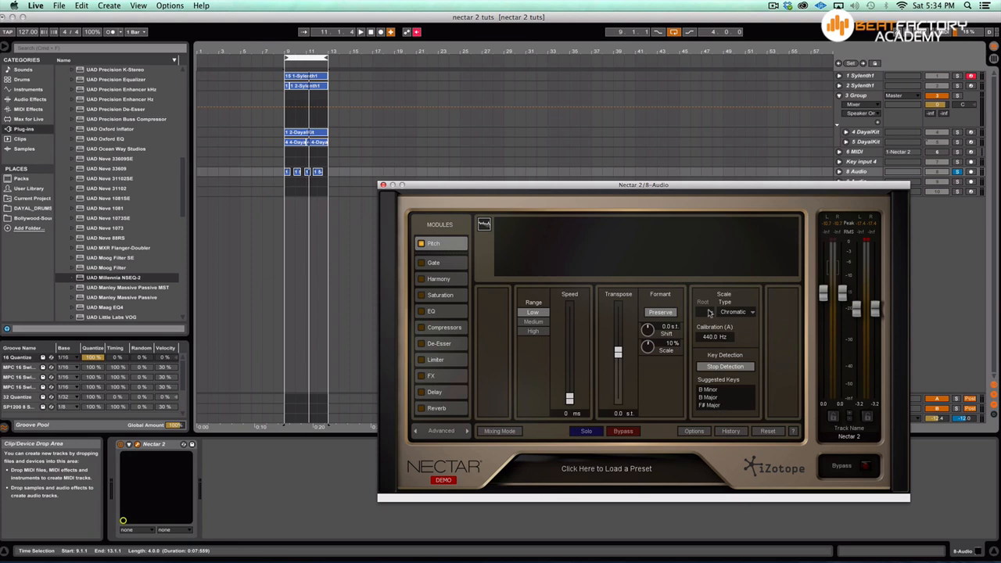
click(732, 314)
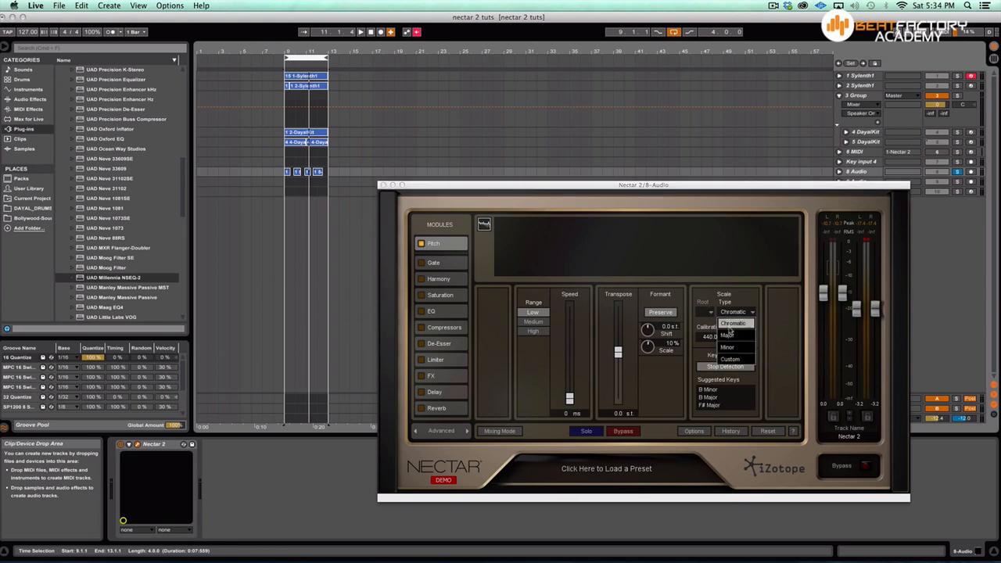
click(728, 350)
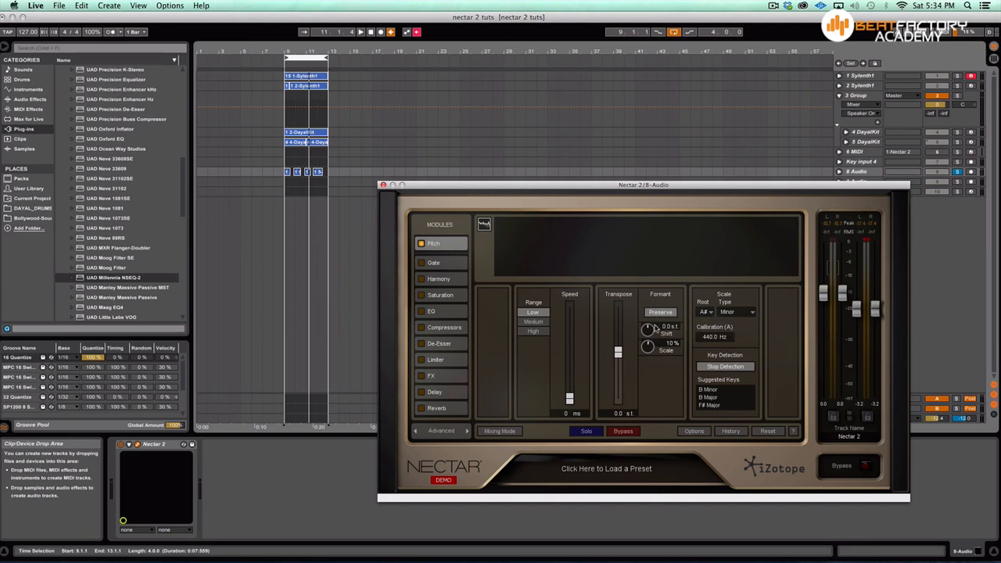
Play the loop while raising the pitch correction Speed to about 52 ms, and return it to 0 ms.
drag(570, 399, 571, 384)
key(space)
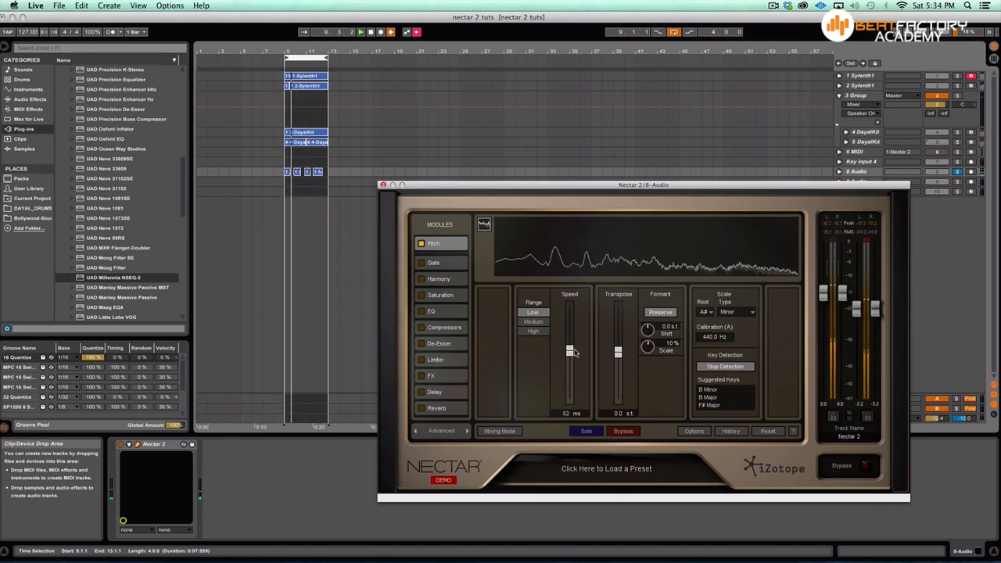
mouse_move(572, 384)
mouse_down()
mouse_move(575, 343)
mouse_move(571, 403)
mouse_up()
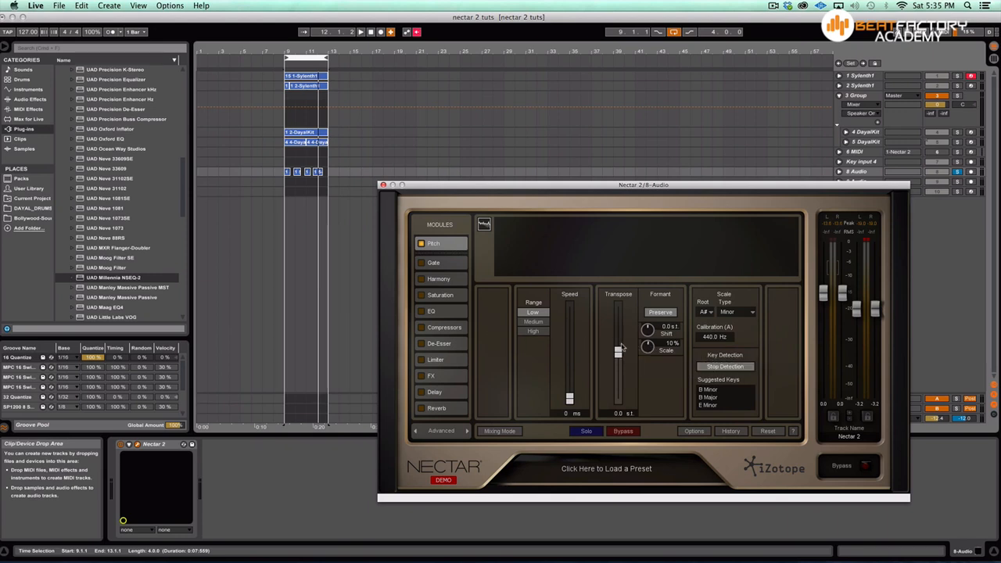
Select the loop and play it while trying the Transpose control, leaving it at 0.0 s.t.
click(298, 59)
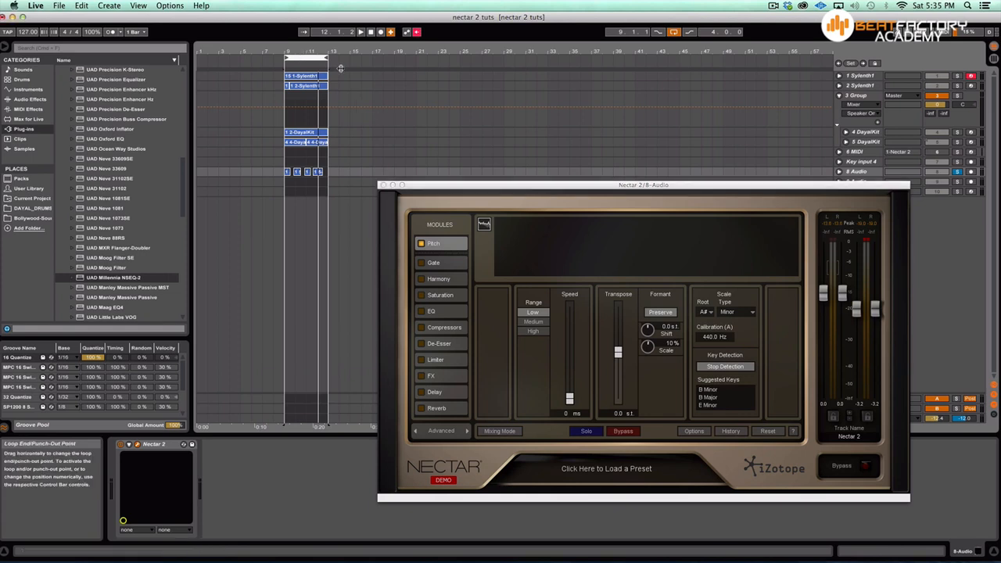
key(space)
drag(617, 354, 617, 356)
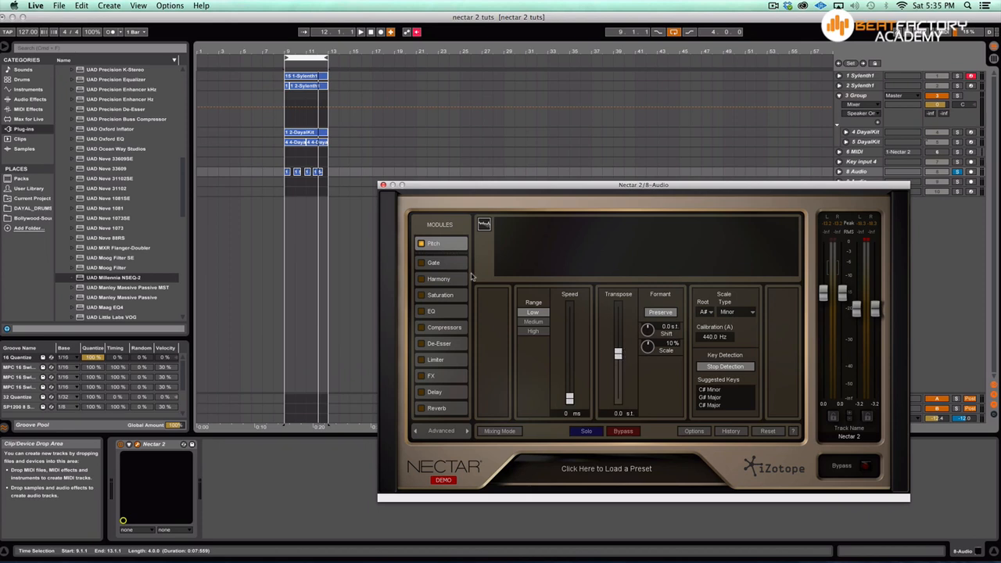
Show the Gate module's settings and enable the module.
click(434, 262)
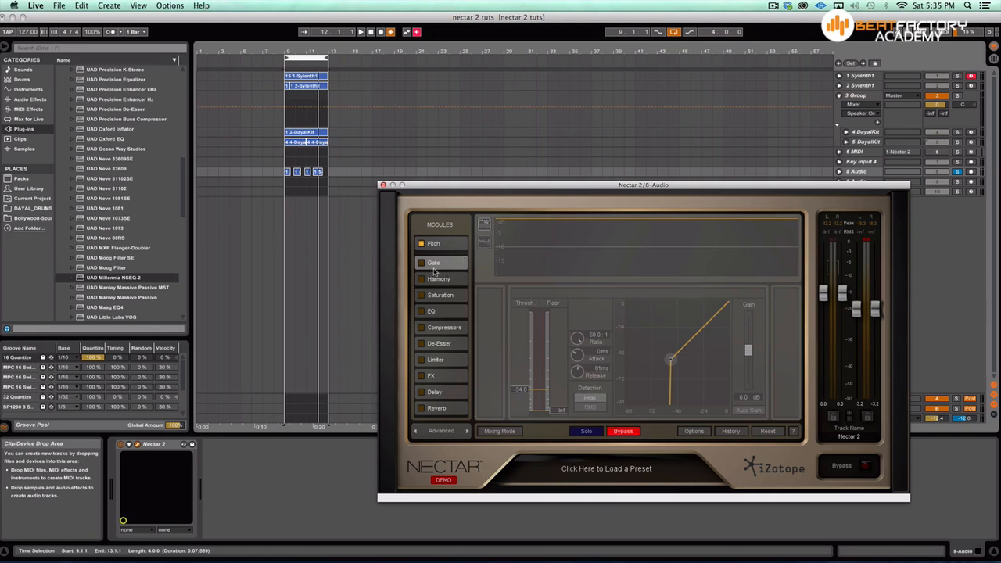
click(421, 262)
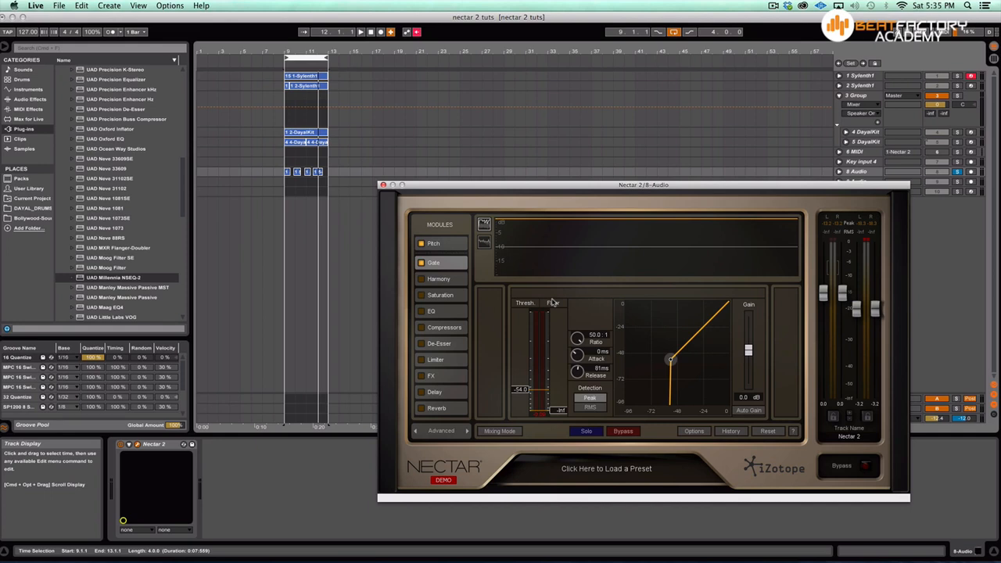
Switch to the Harmony module, enable it and play the loop to hear the harmonised vocal.
click(437, 279)
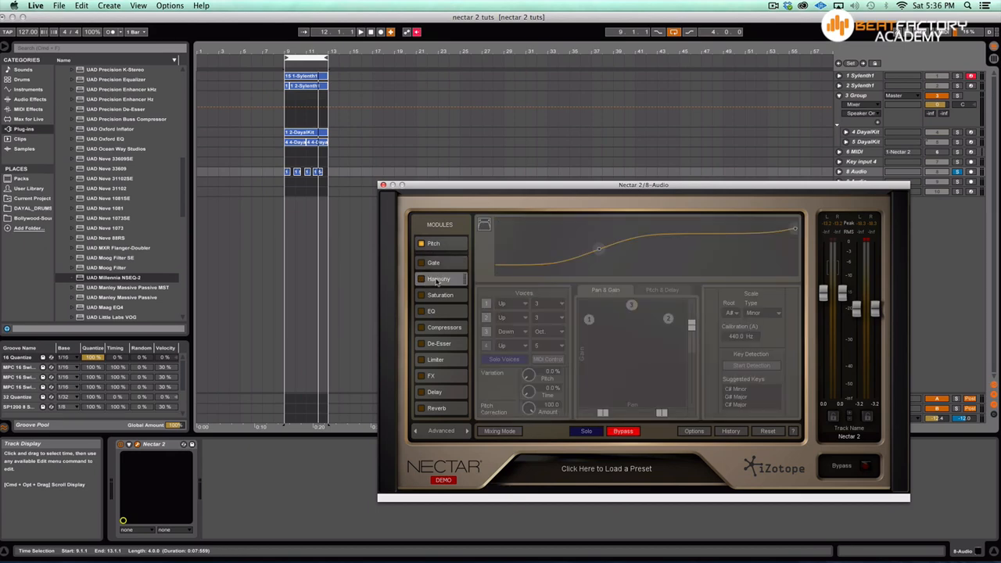
click(421, 279)
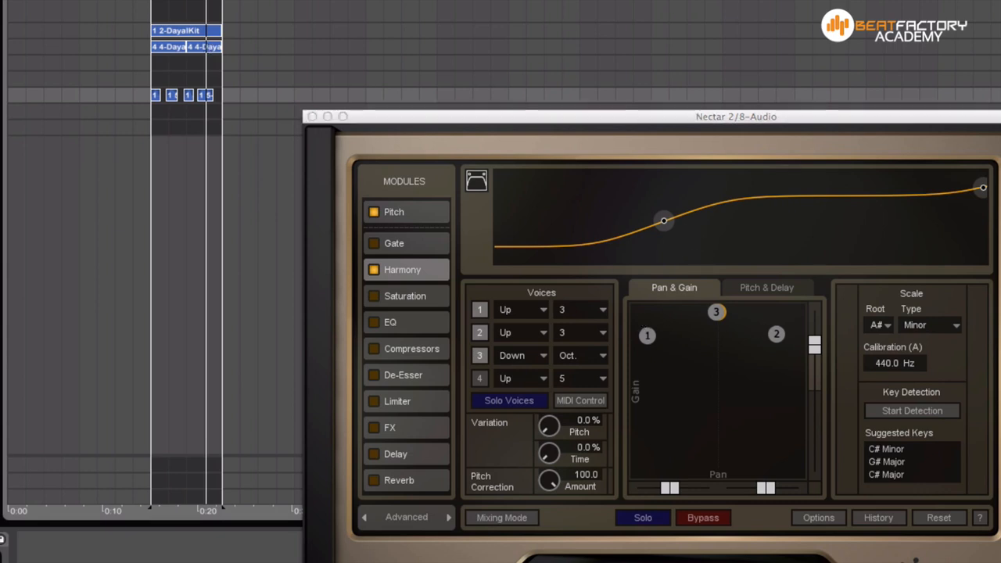
key(space)
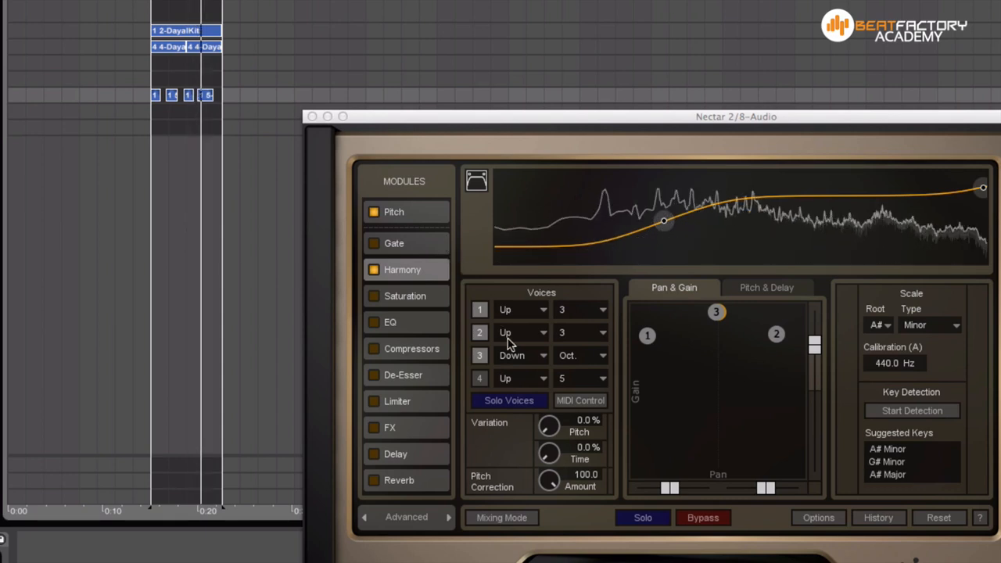
key(space)
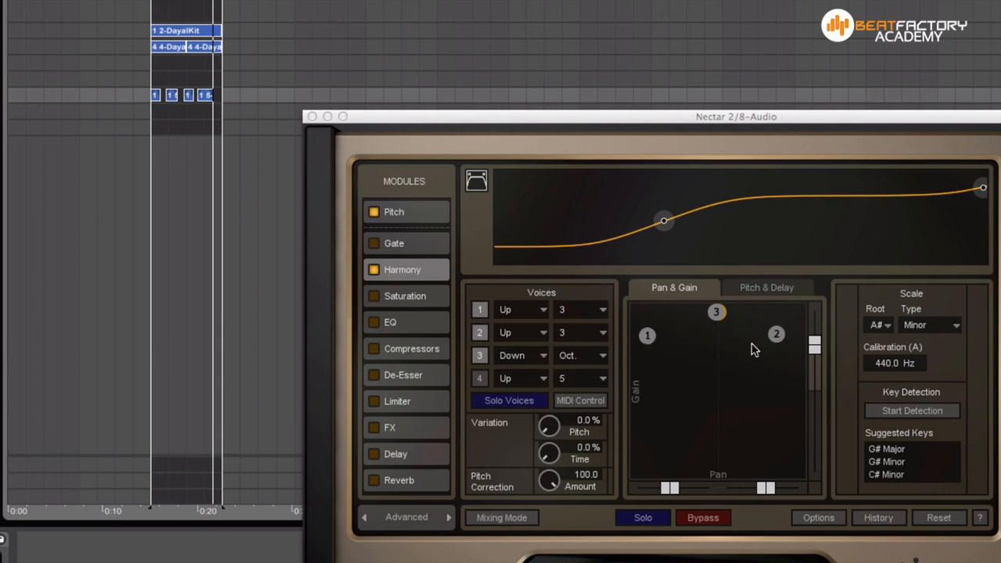
Pan harmony voice 1 to -100% at -3.0 dB and move voice 2 almost fully to the opposite side.
click(646, 336)
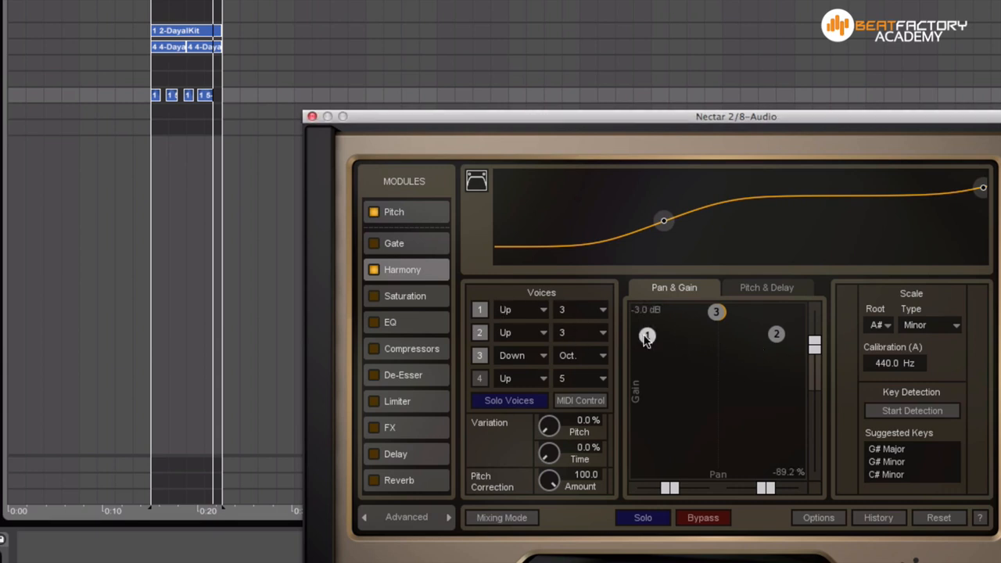
click(777, 336)
drag(774, 347, 795, 344)
drag(648, 336, 635, 336)
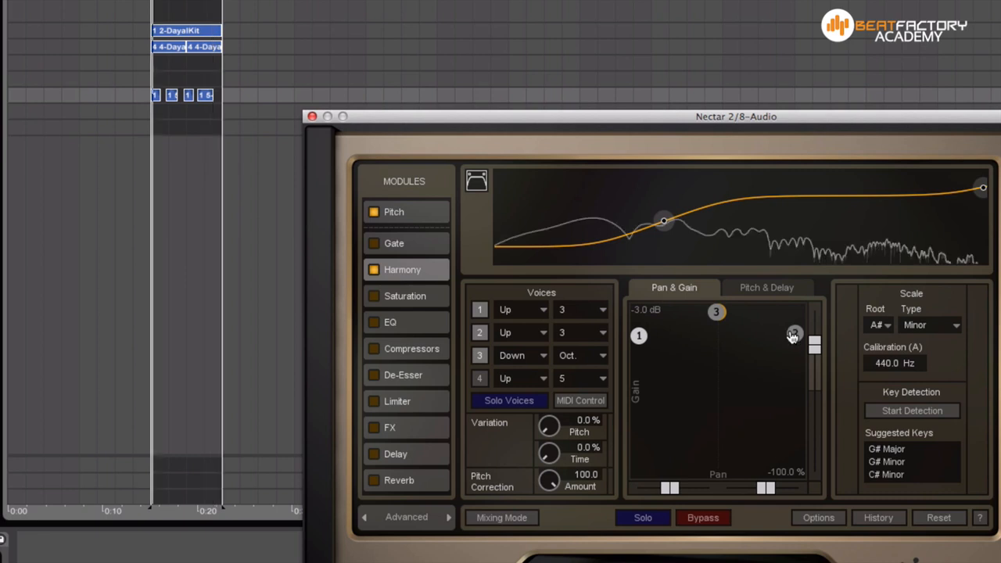
Set harmony voice 2's delay to about 62.2 ms and pitch to about 11.4 cents, and return to the Pan & Gain view.
click(773, 290)
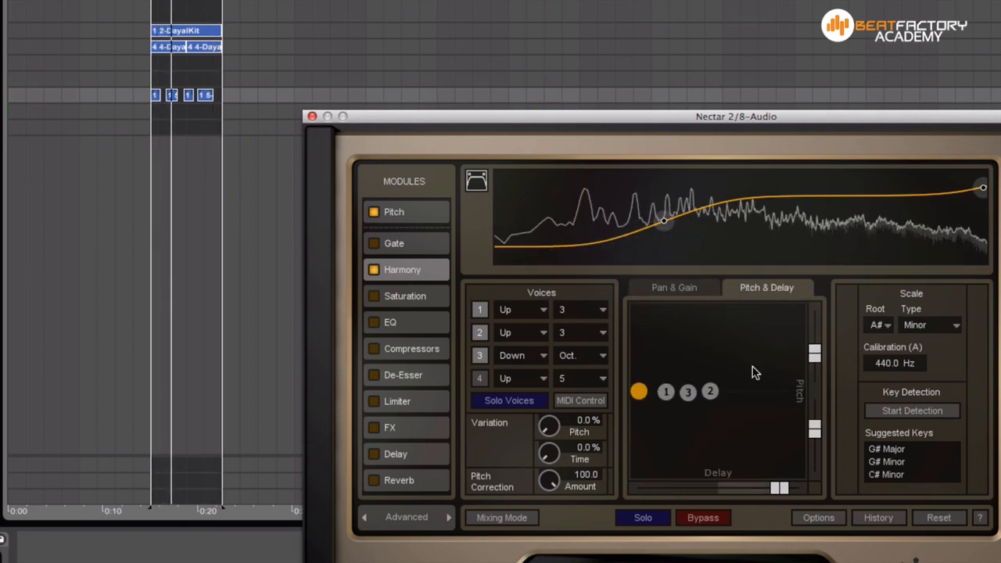
drag(709, 391, 735, 385)
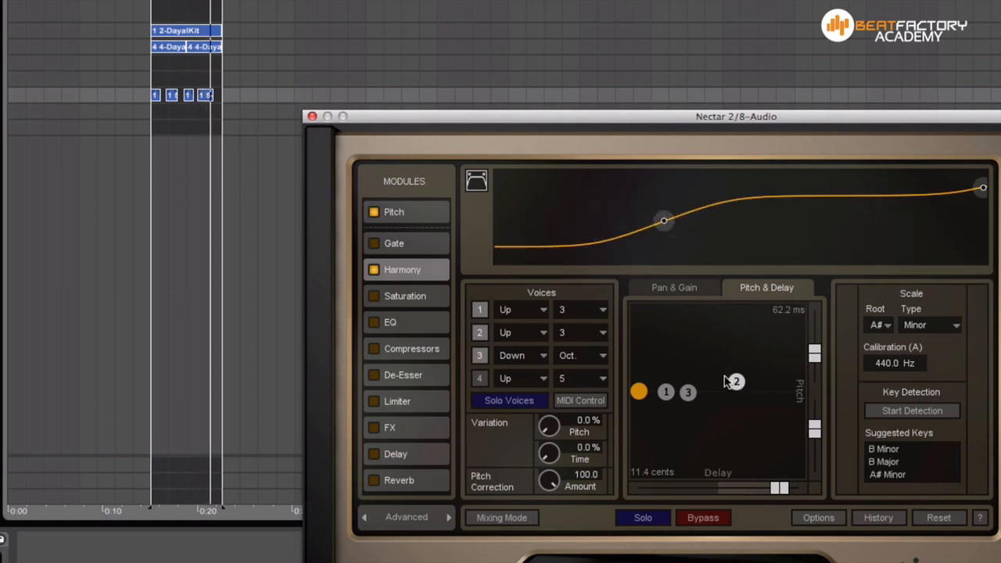
click(665, 289)
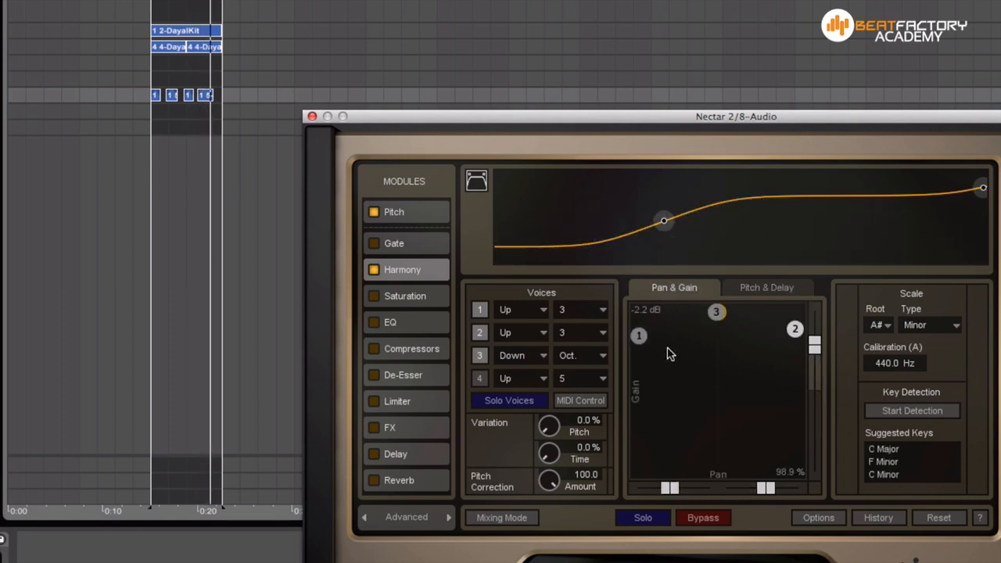
View harmony voice 3's direction options, and switch off voices 2 and 1 so only voice 3 stays active.
click(539, 356)
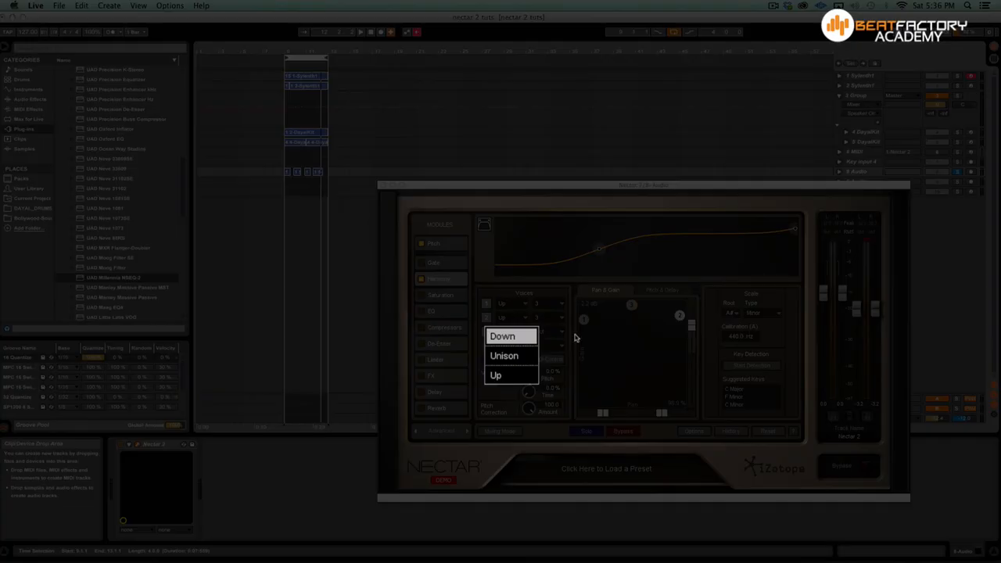
click(485, 318)
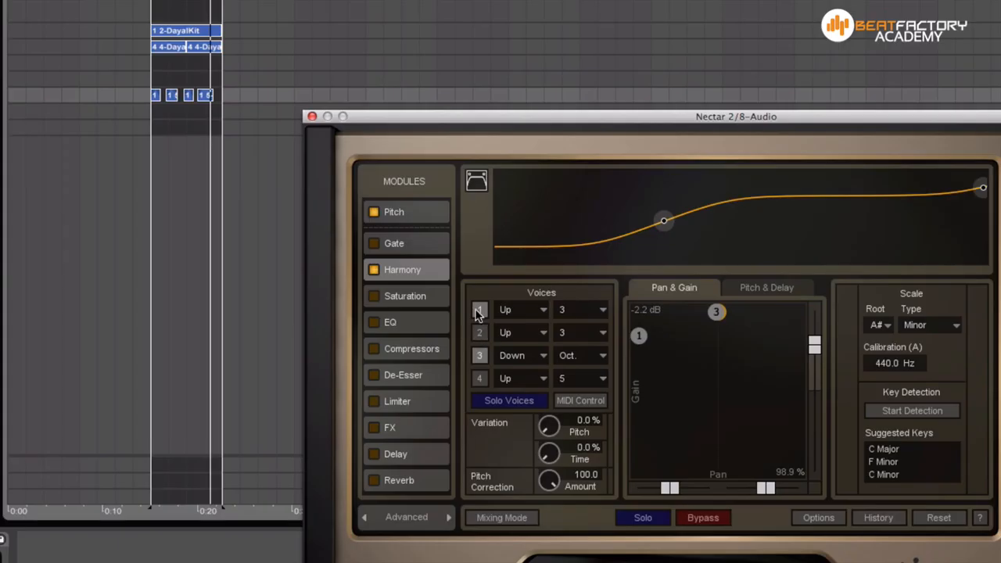
click(486, 304)
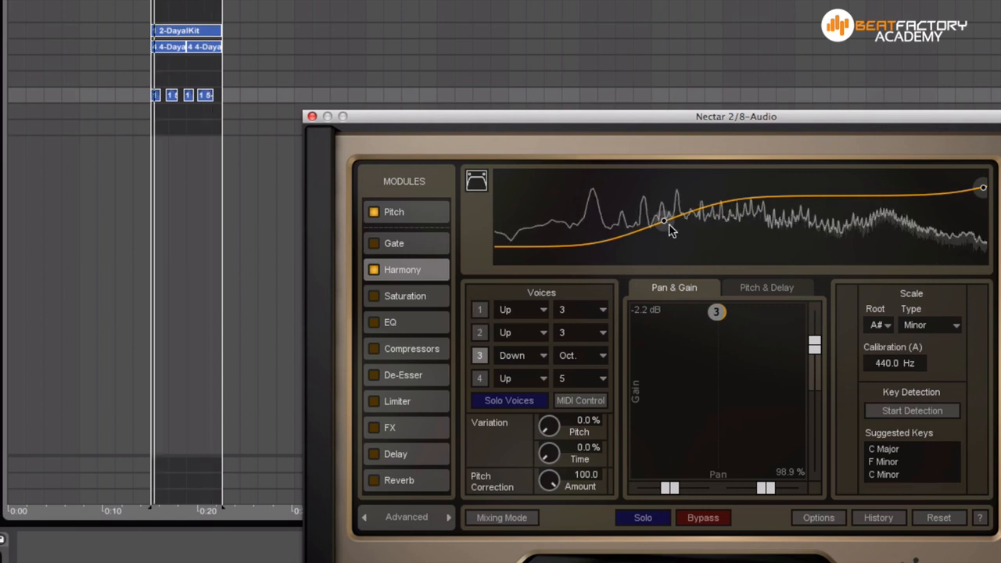
Move the lower node of the harmony EQ curve to 185 Hz at -8.3 dB, and switch voices 2 and 1 back on.
drag(663, 220, 625, 212)
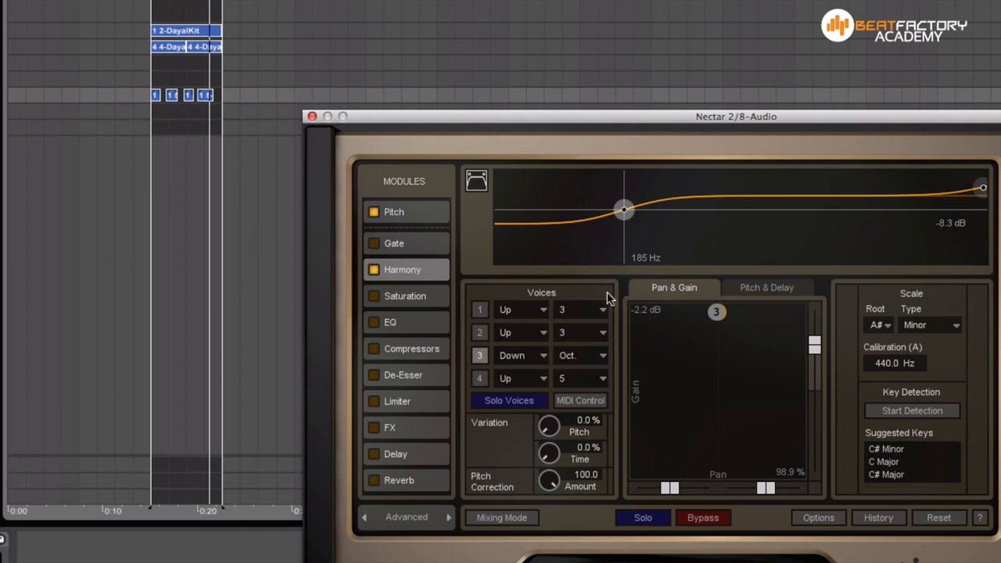
click(480, 331)
click(480, 314)
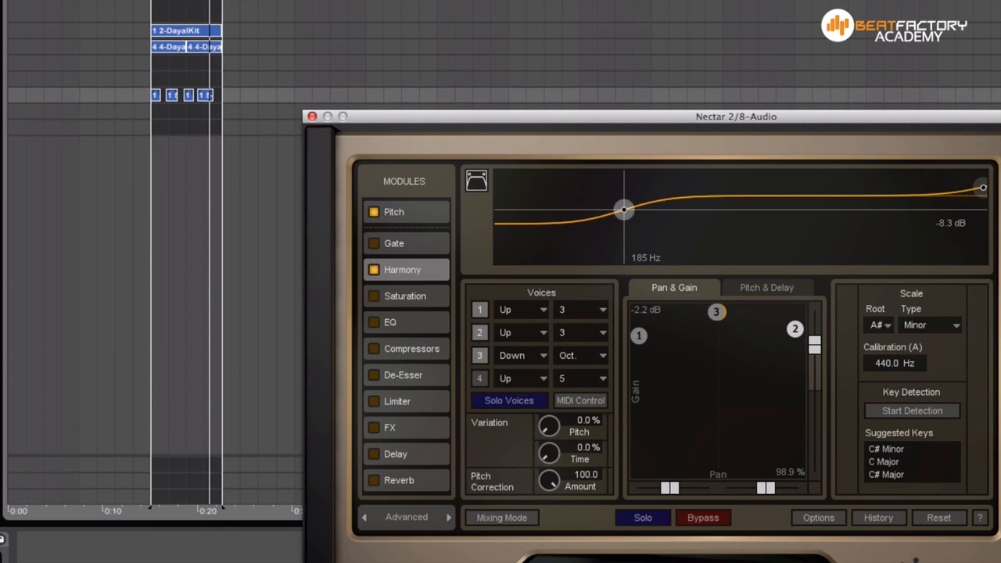
Turn on MIDI Control for the harmony voices.
click(994, 63)
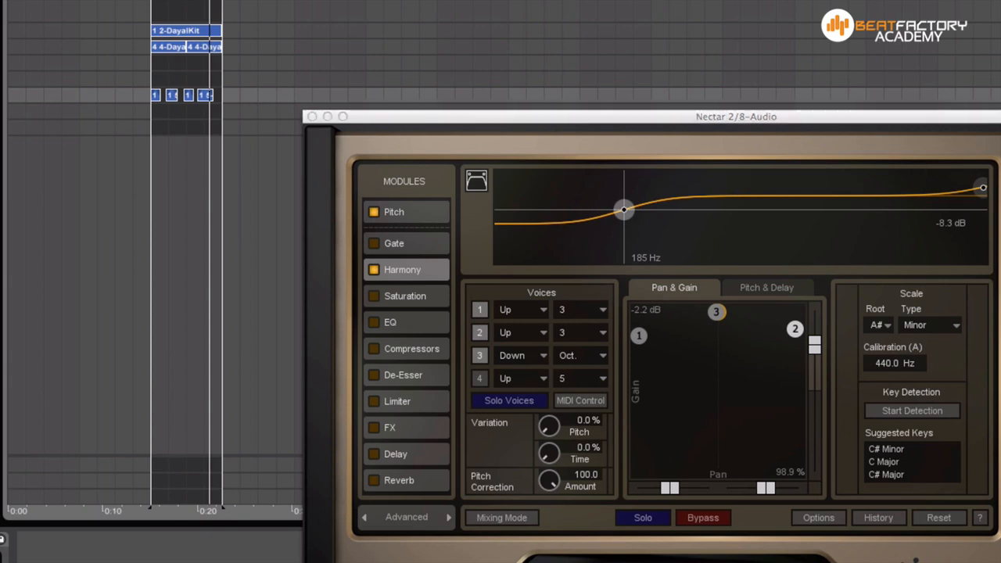
click(994, 95)
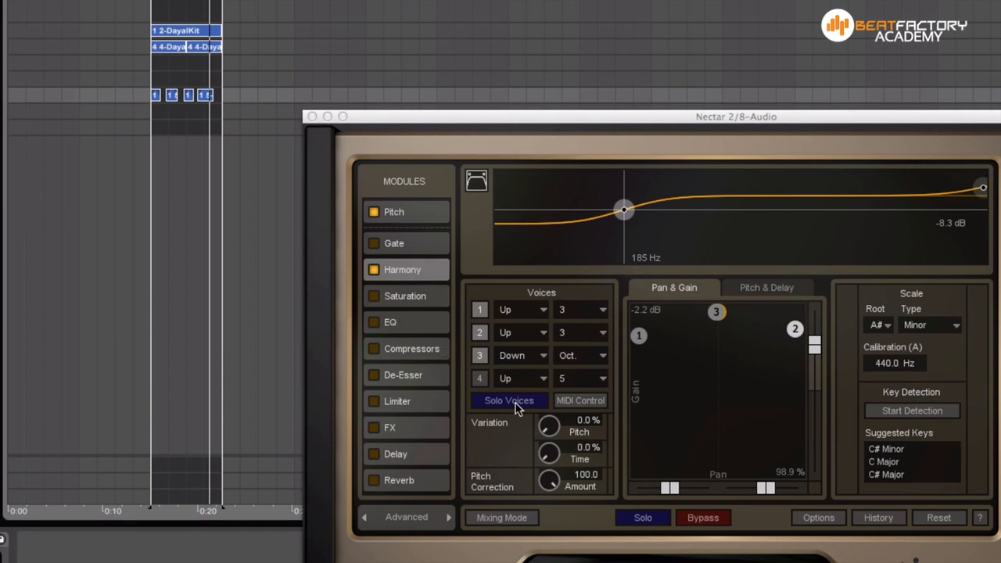
click(573, 402)
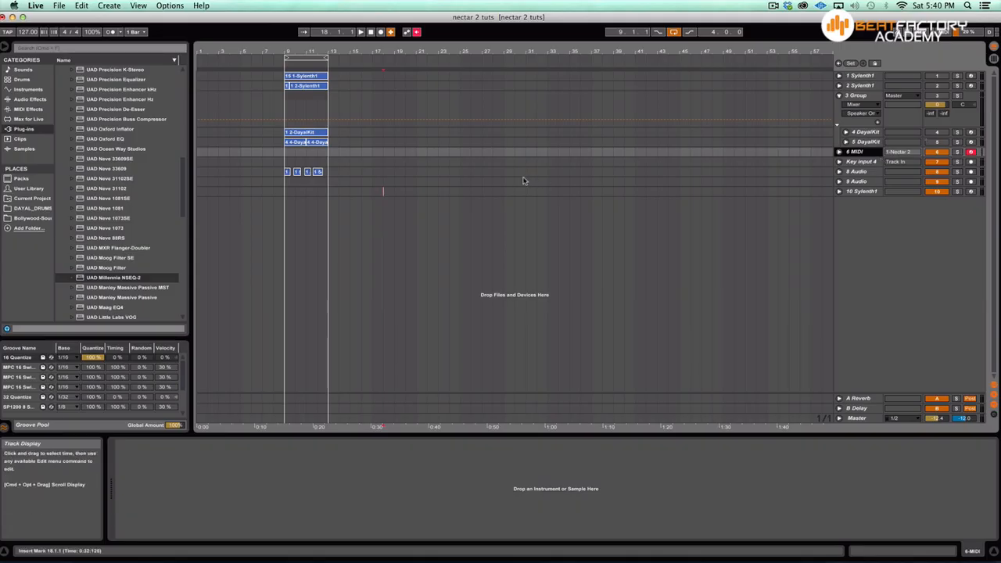
Bring back Nectar 2 on the 8 Audio track and move its window closer to the centre of the arrangement.
click(360, 174)
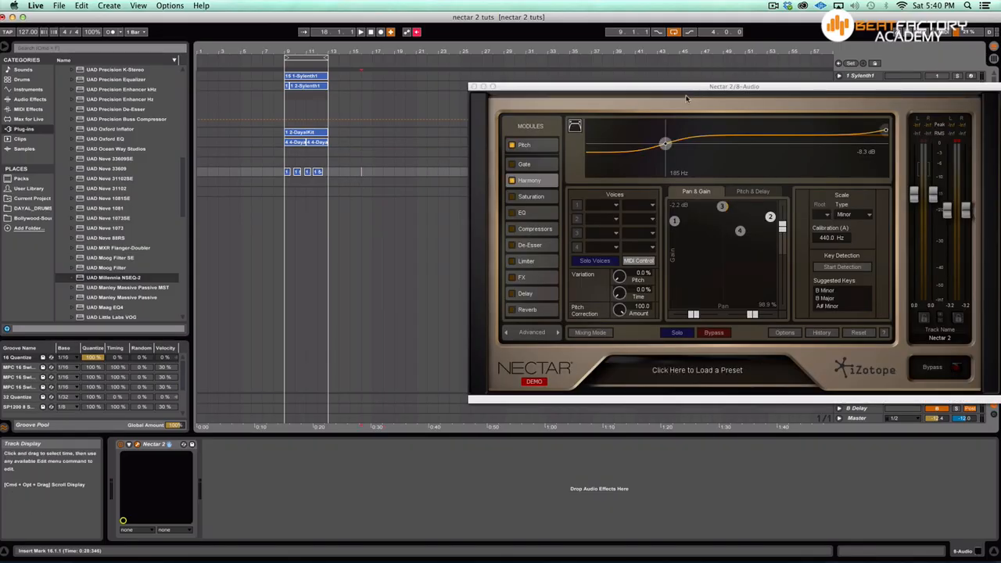
drag(685, 91, 612, 140)
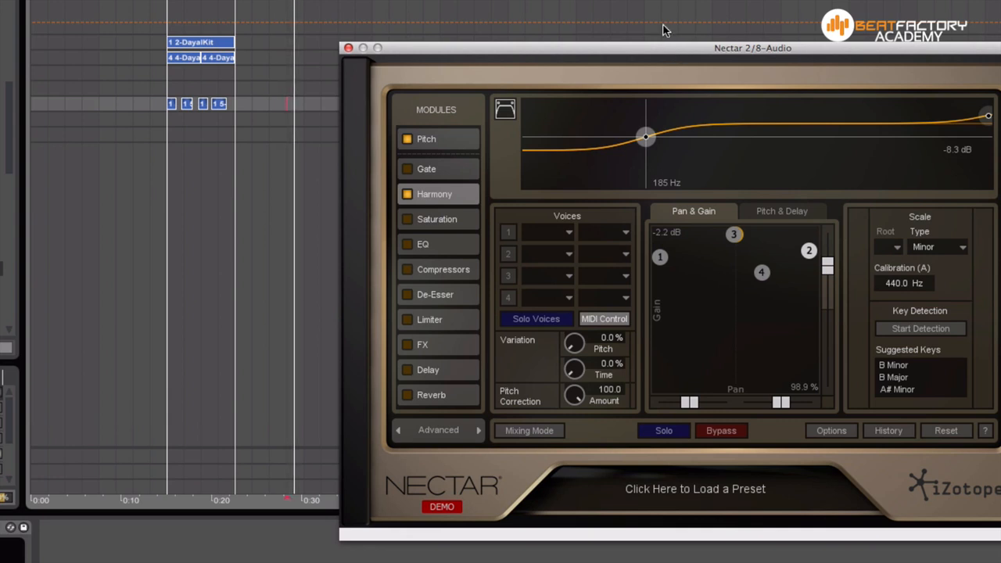
Select the loop region, play it to audition the MIDI-controlled harmonies, and turn off MIDI Control for the voices.
click(201, 2)
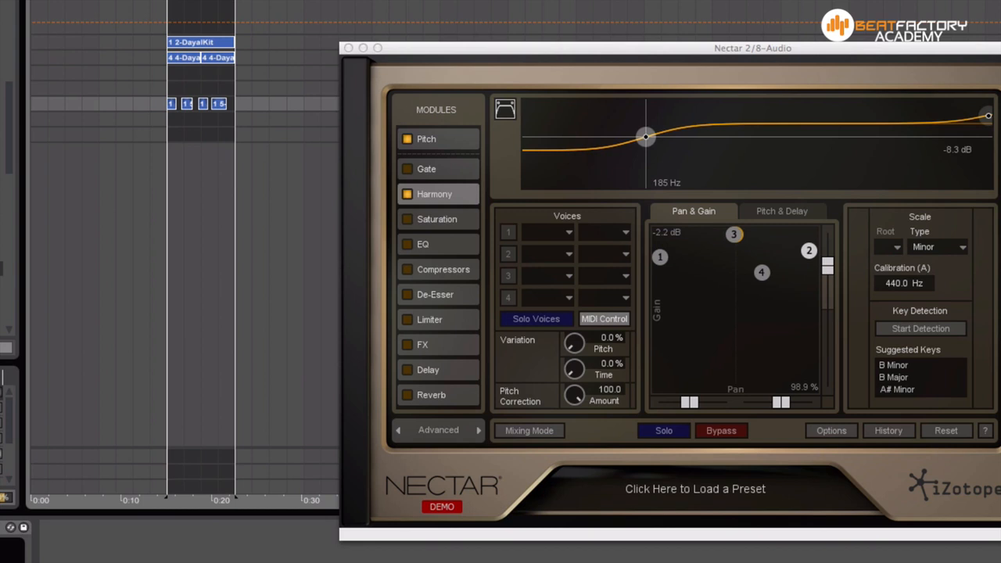
key(space)
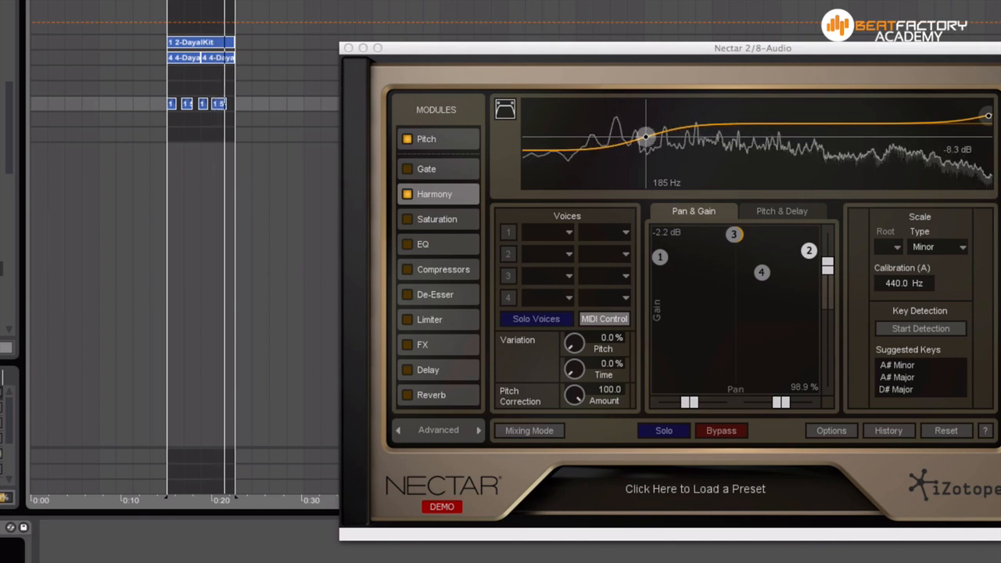
key(space)
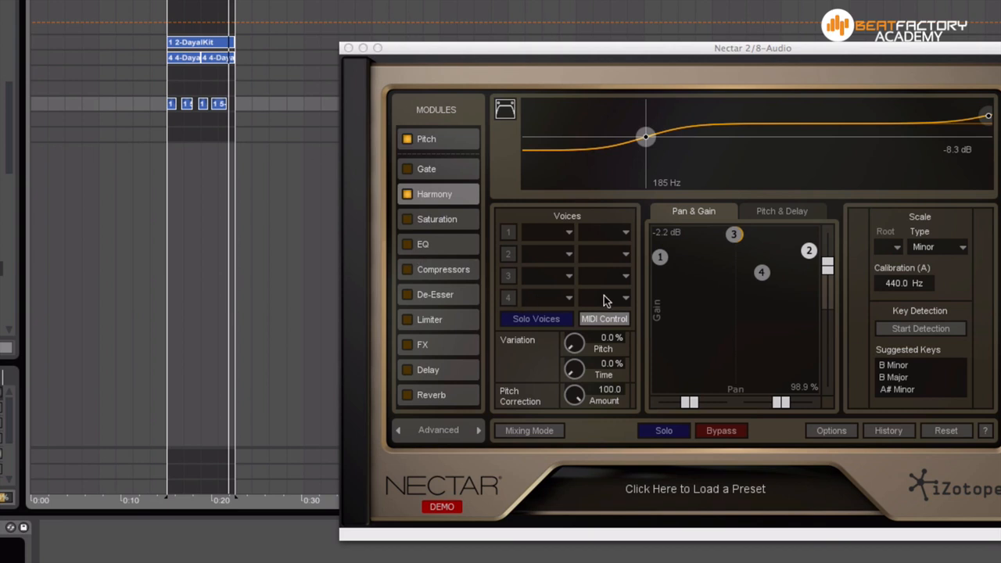
click(594, 322)
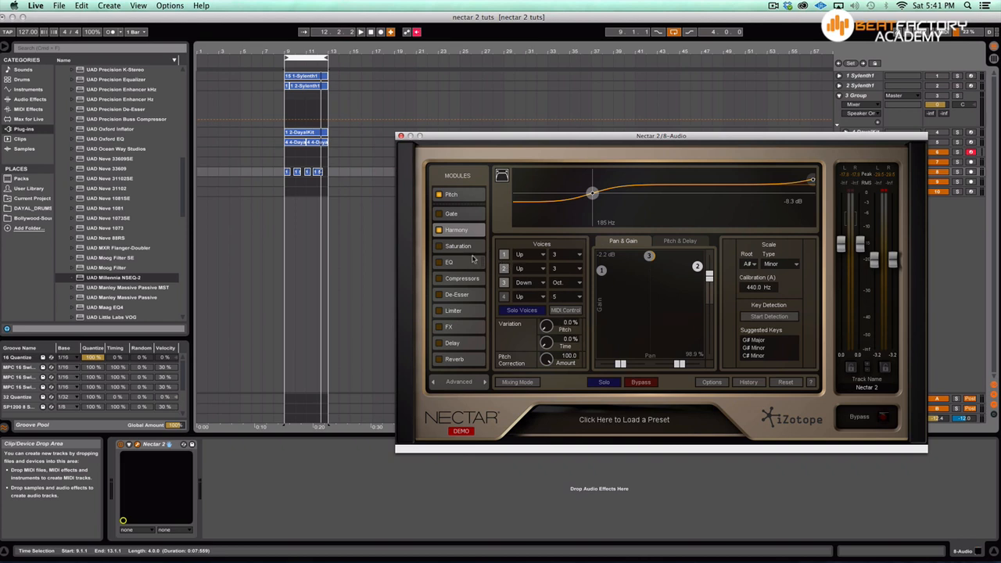
Enable the Saturation module and set its Amount to 79.5% in Tube mode while listening to the loop.
click(458, 247)
click(438, 247)
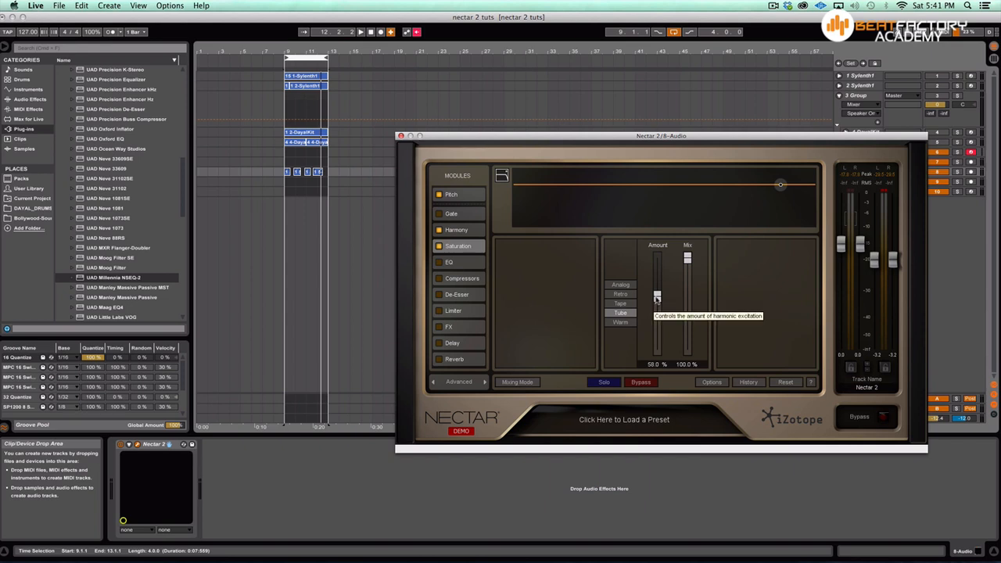
mouse_move(656, 298)
mouse_down()
mouse_move(658, 354)
mouse_move(657, 268)
mouse_move(656, 280)
mouse_up()
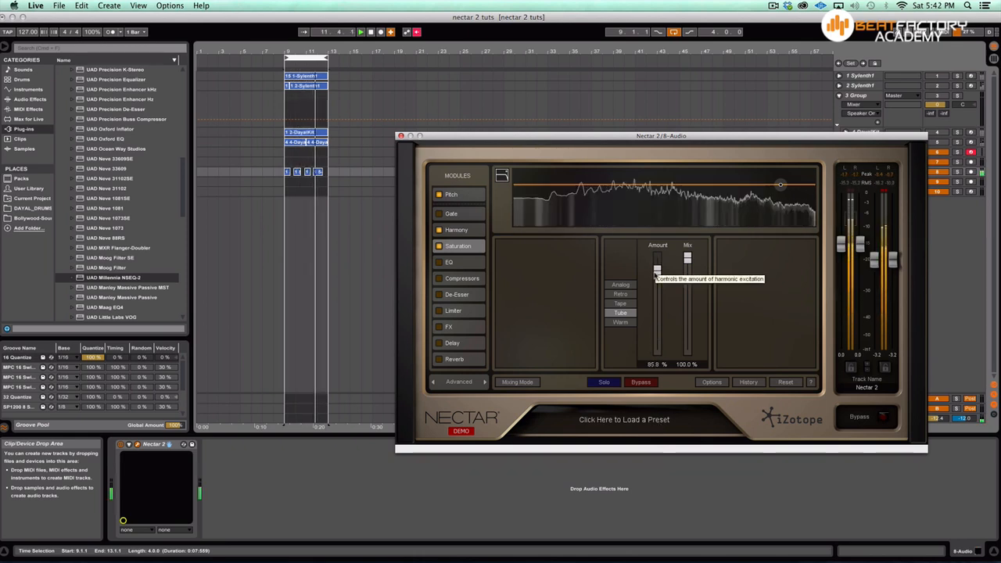
key(space)
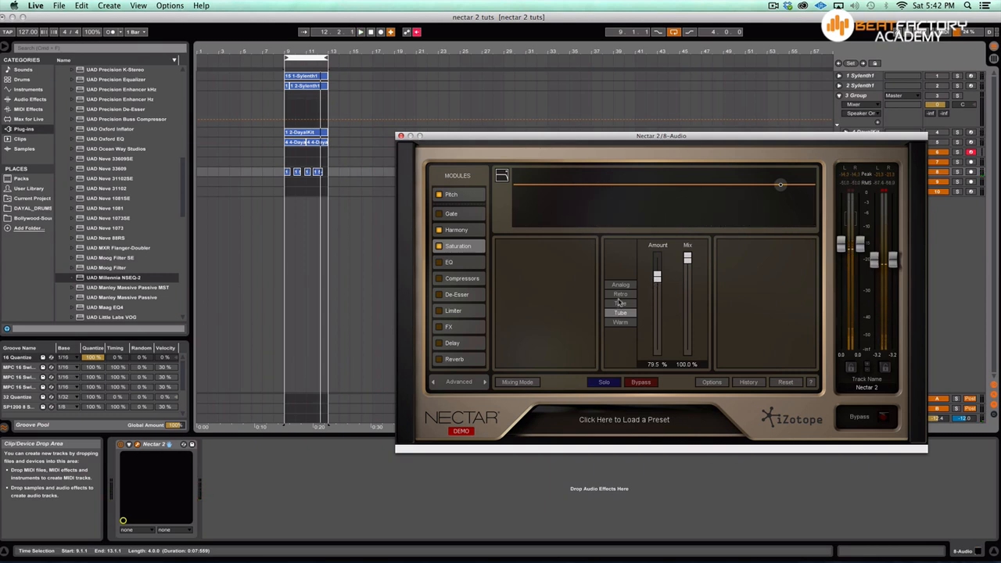
Enable the EQ module and compare the vocal with the EQ off and on during loop playback.
click(452, 262)
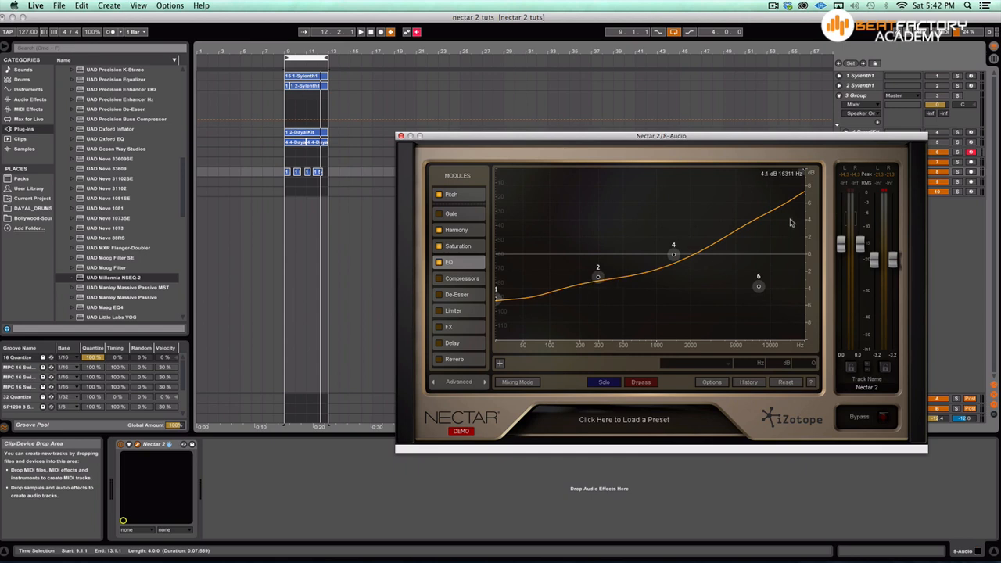
key(space)
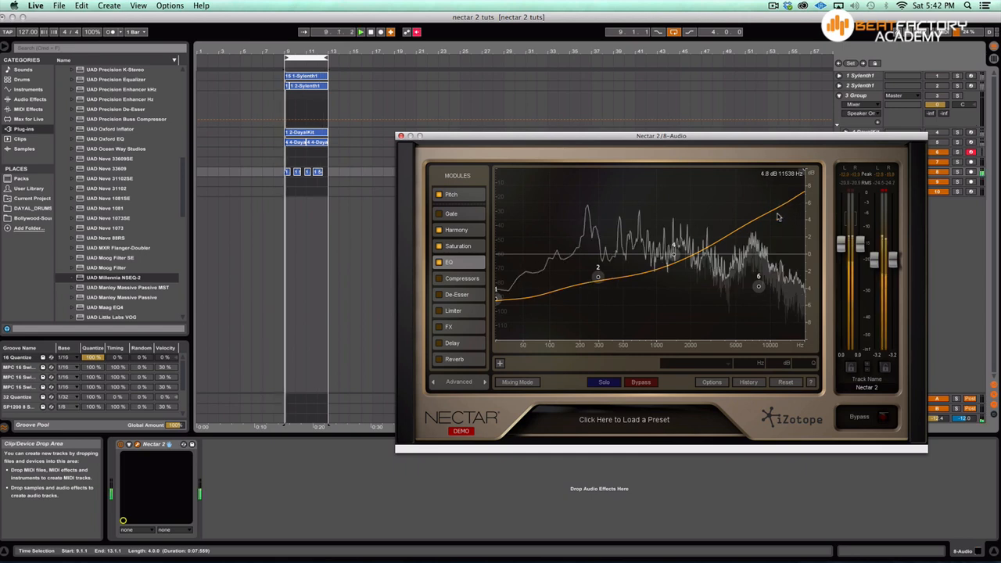
click(438, 262)
click(438, 262)
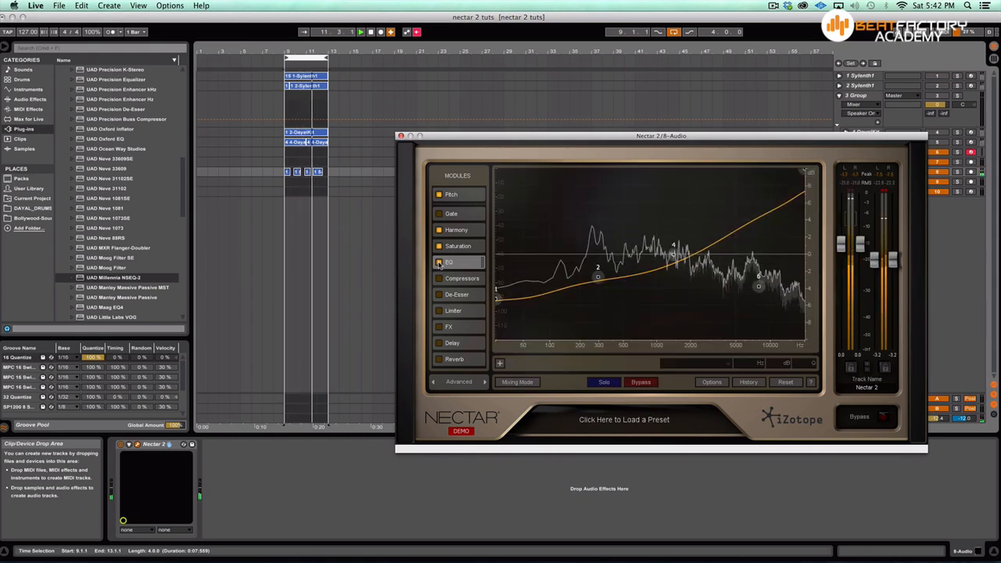
key(space)
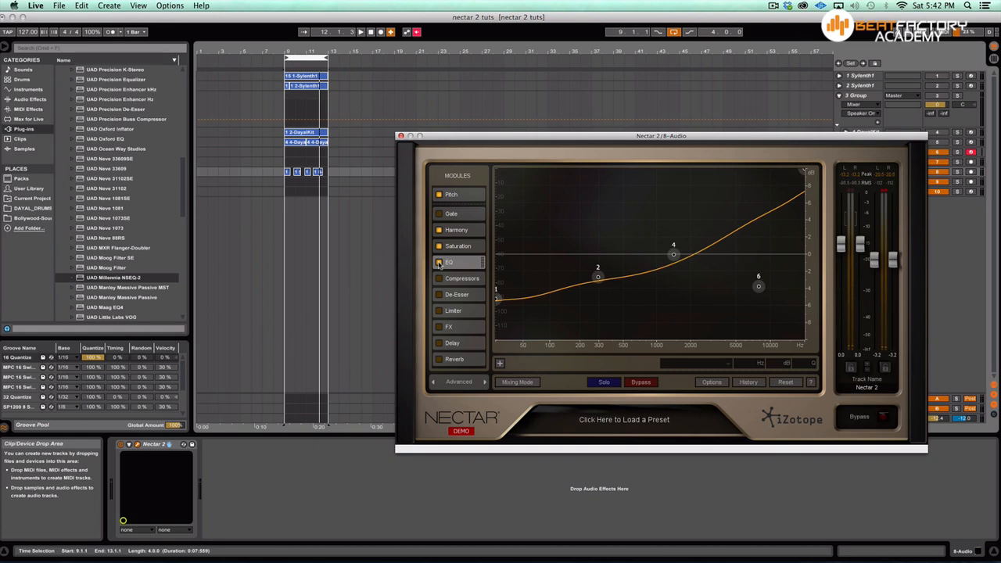
Enable the Compressors module, view Compressor 1's character options, and set its threshold to -19.4 while playing the loop.
click(472, 282)
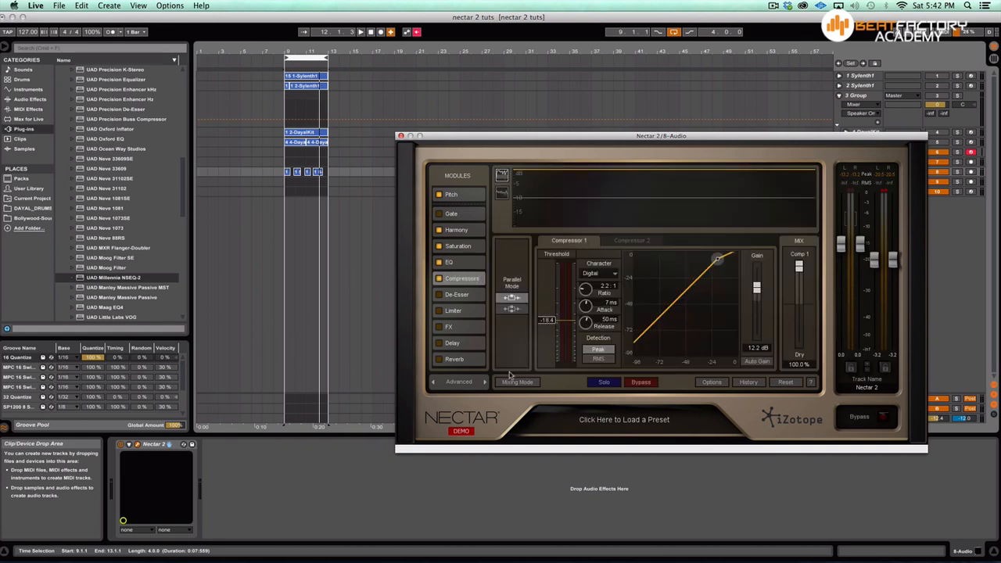
click(607, 274)
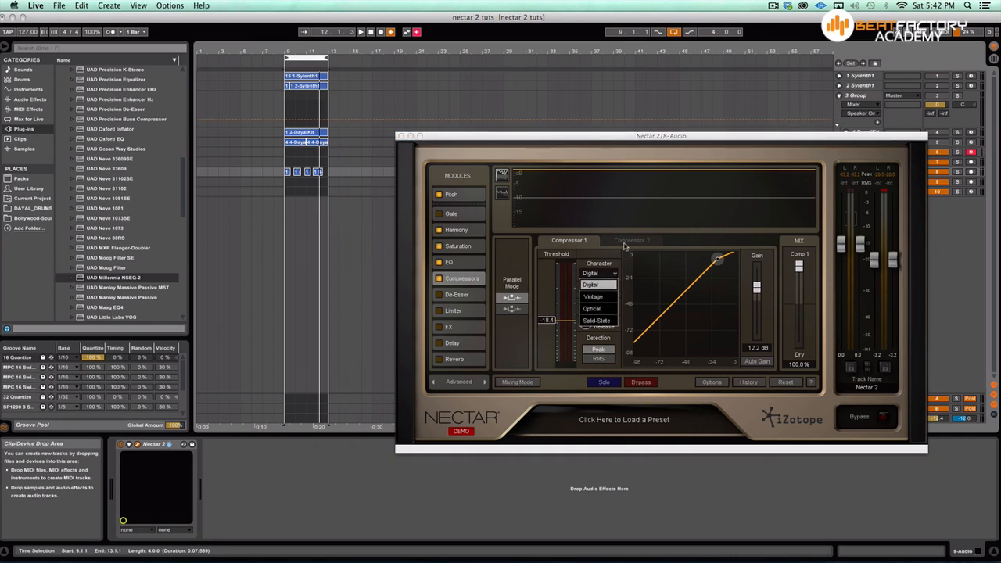
click(625, 245)
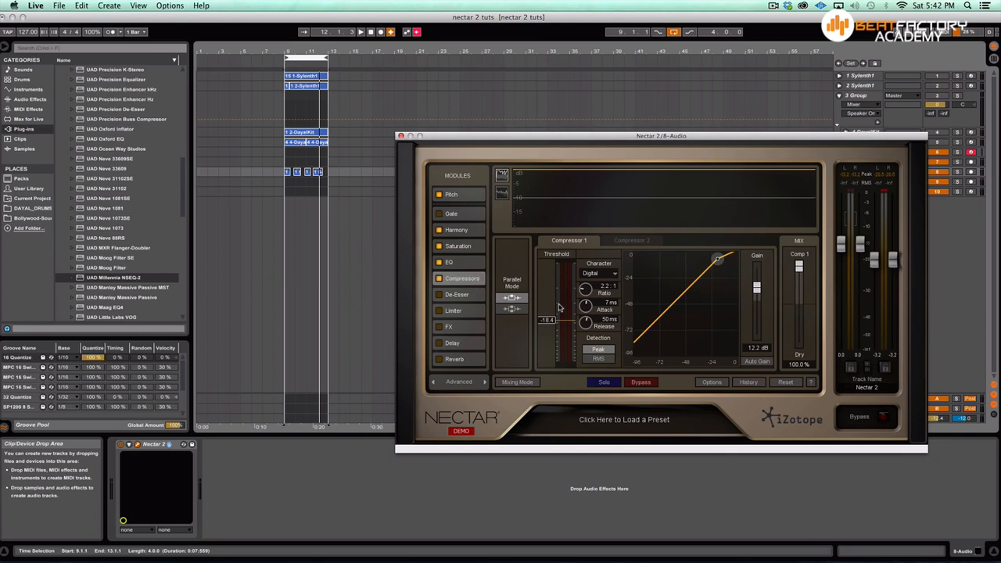
key(space)
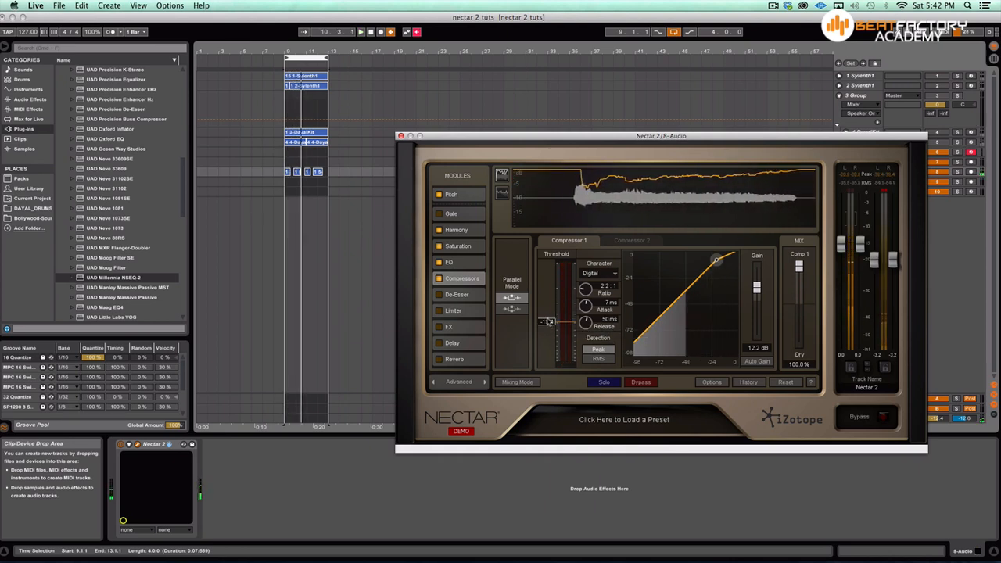
key(space)
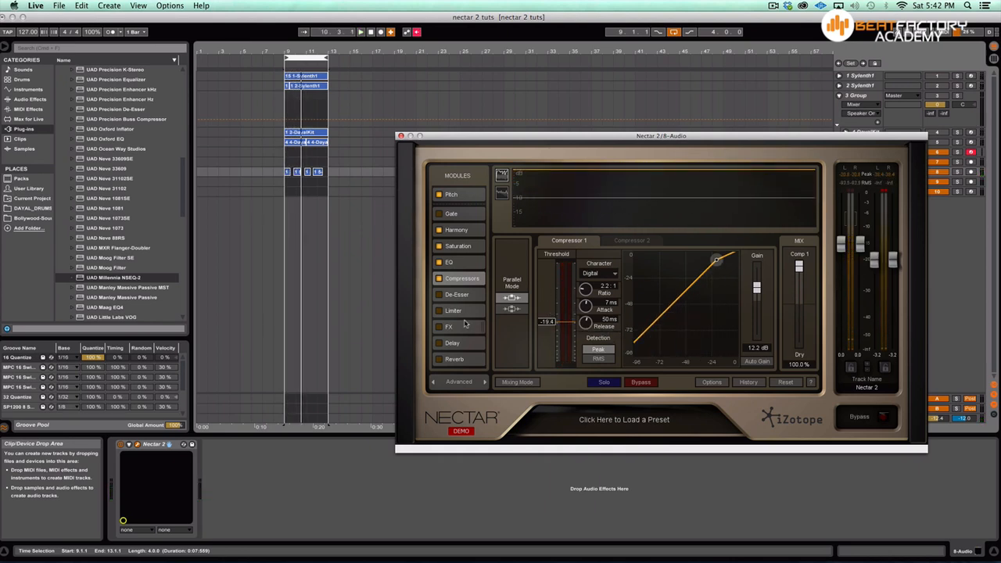
Look through the settings of the De-Esser and Limiter modules.
click(466, 298)
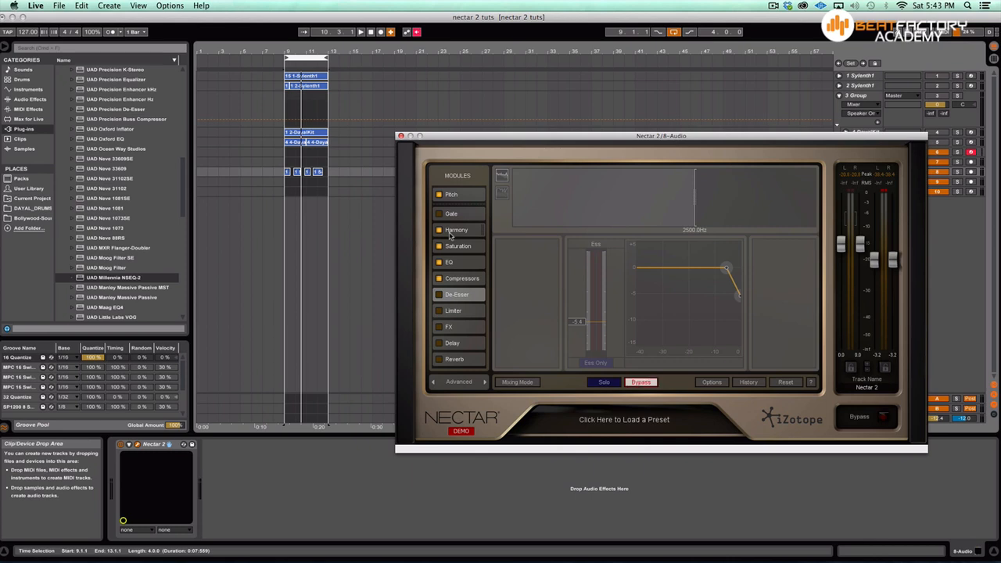
click(471, 310)
click(438, 311)
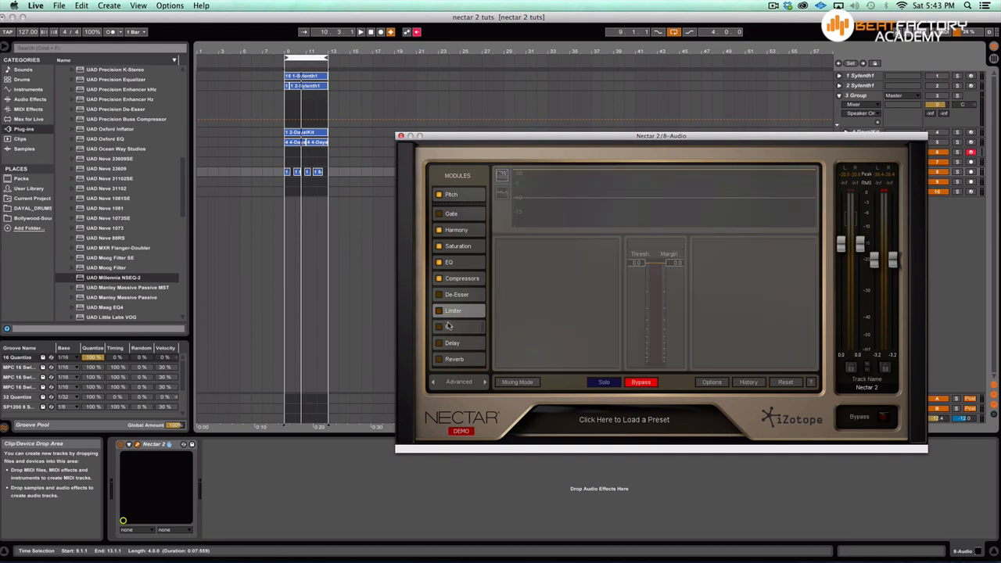
Enable the FX module, setting the Modulate send to 0%, the Distort send to 4.5% and Overdrive to 5.4 while auditioning.
click(442, 327)
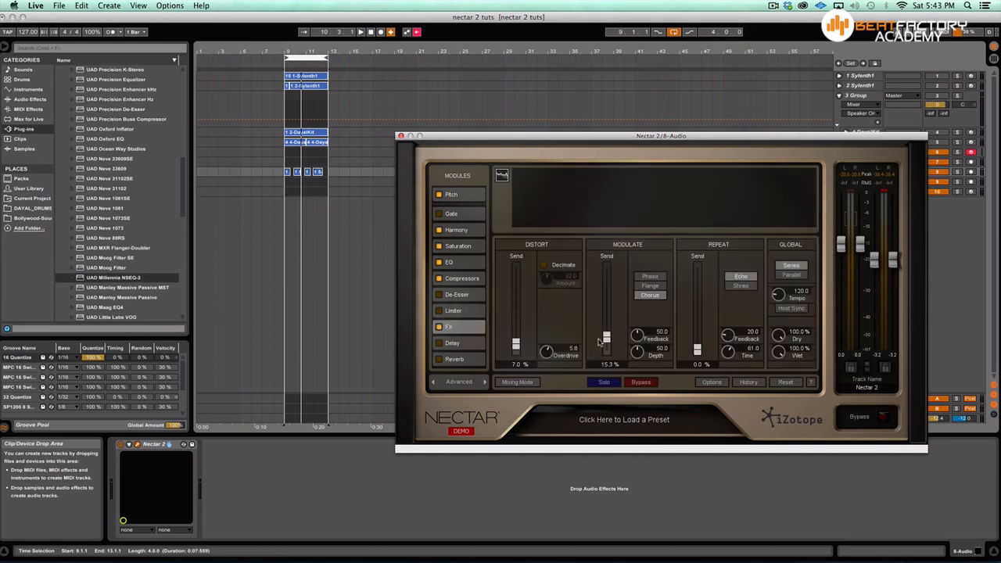
drag(606, 336, 606, 355)
mouse_move(515, 344)
mouse_down()
mouse_move(516, 365)
mouse_move(515, 347)
mouse_up()
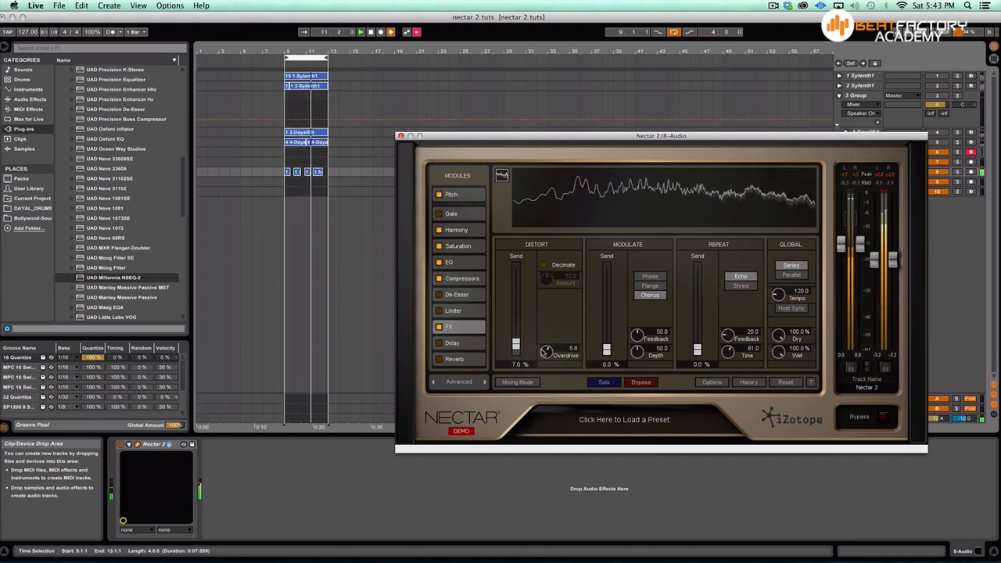
key(space)
key(space)
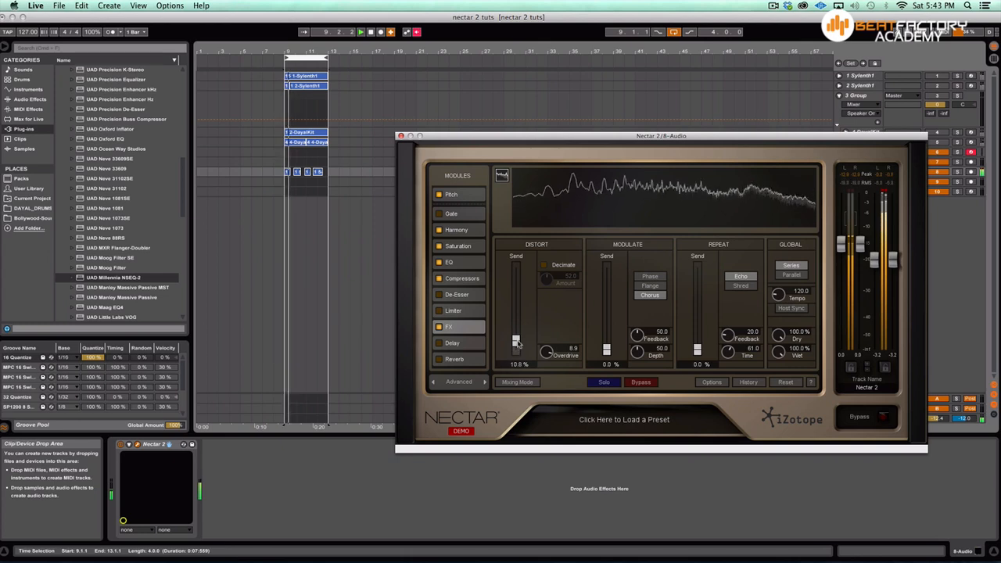
drag(515, 345, 516, 349)
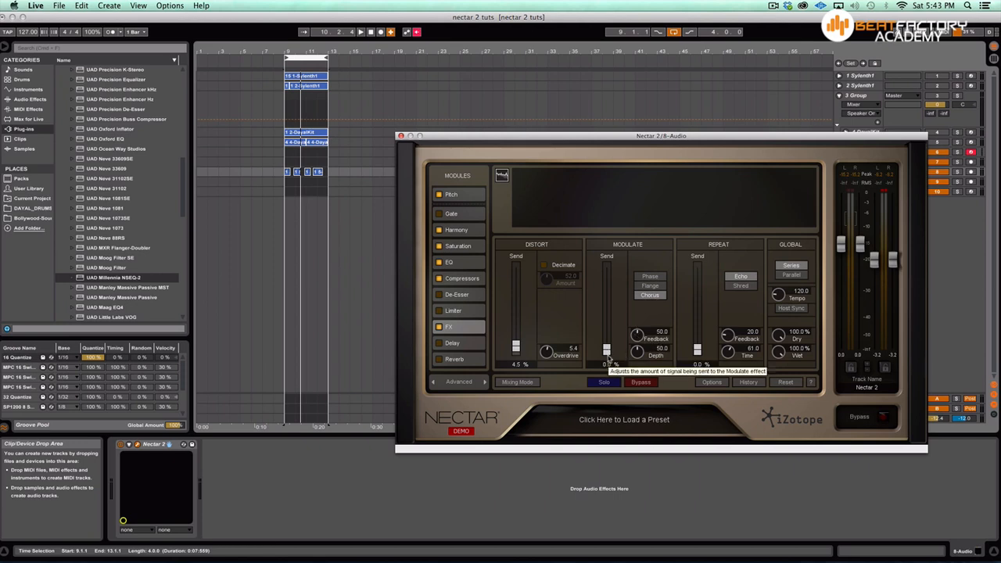
Play the loop and balance the FX sends, with Modulate Chorus at 22.9% and Distort at 2.5%.
key(space)
drag(606, 352, 610, 330)
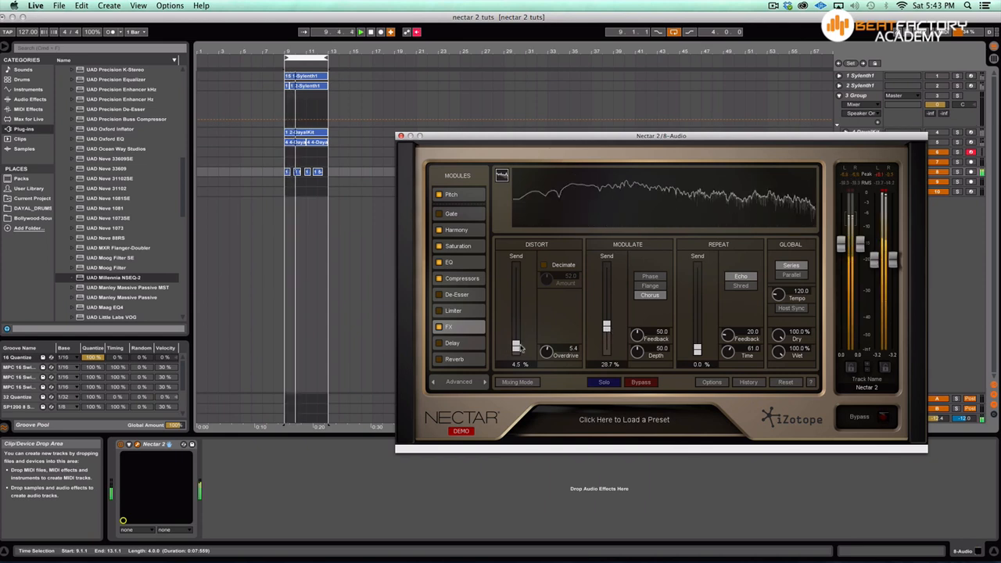
drag(515, 346, 517, 350)
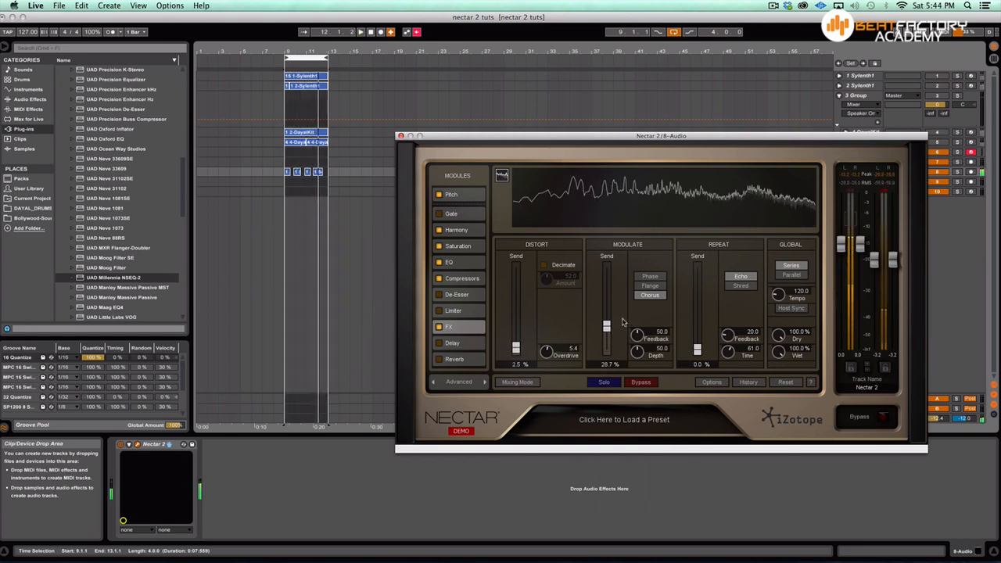
key(space)
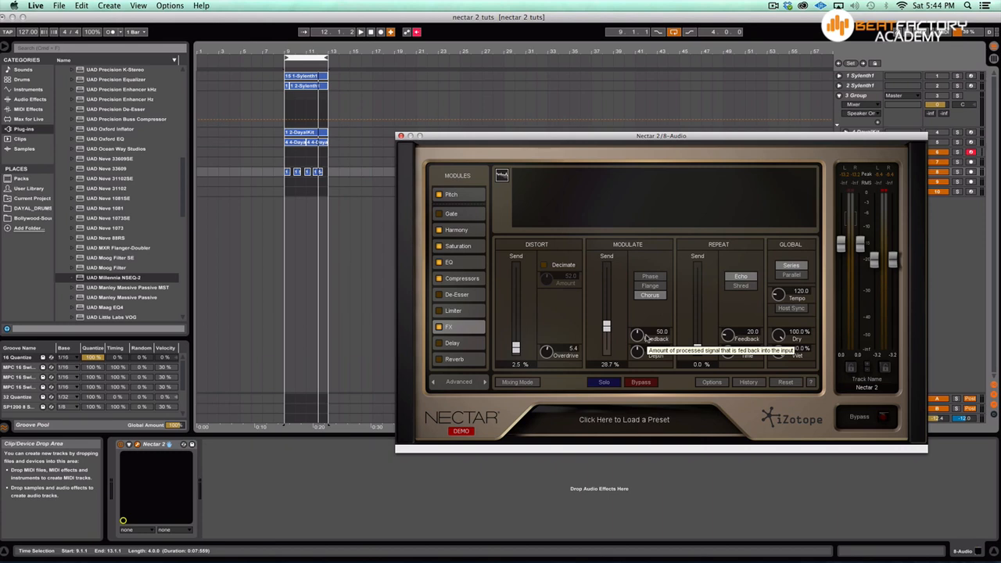
drag(606, 327, 606, 332)
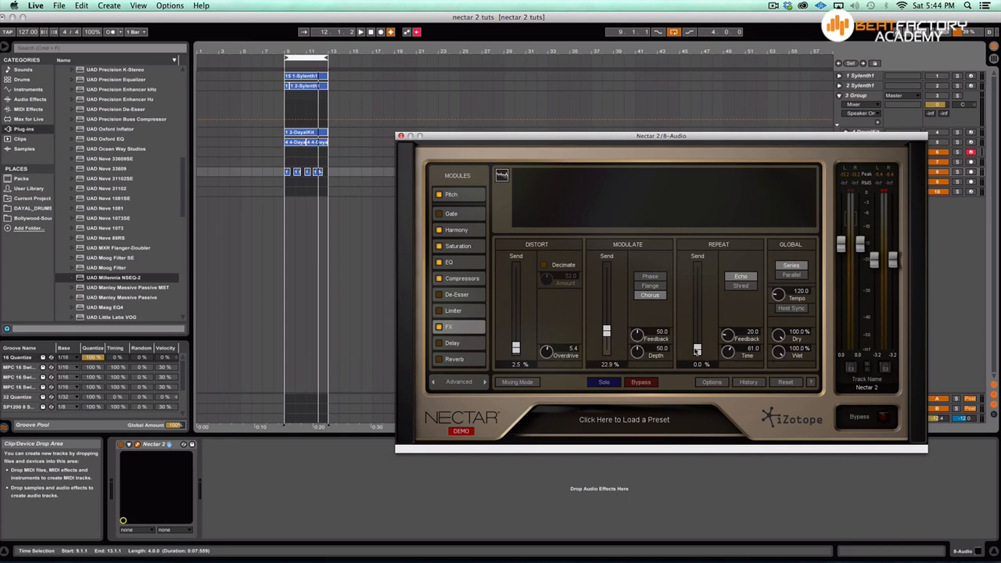
Audition the Repeat Echo effect with a 1.3% send, and pull the send back down.
mouse_move(697, 349)
mouse_down()
mouse_move(696, 324)
mouse_move(697, 348)
mouse_up()
key(space)
key(space)
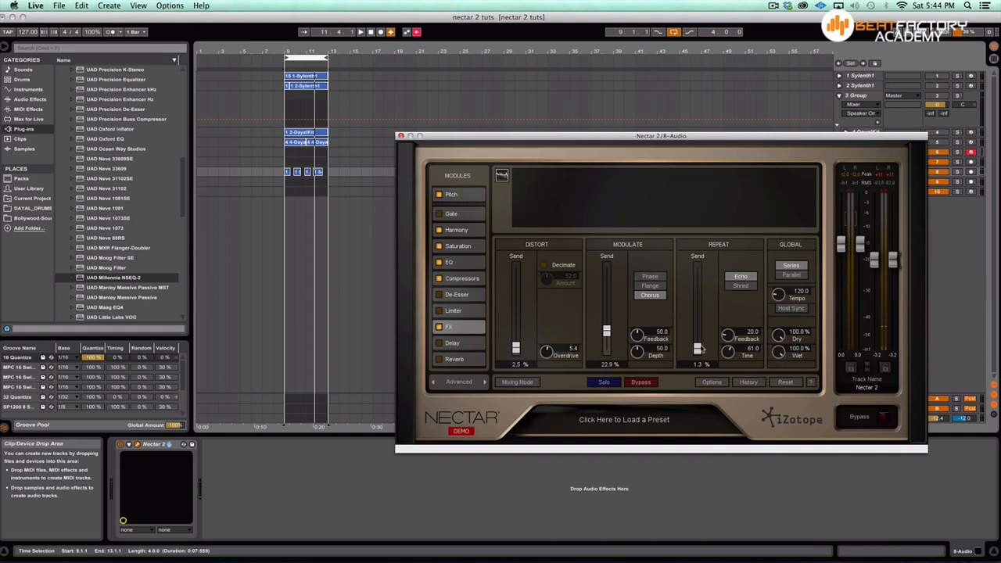
drag(699, 350, 700, 358)
Enable the Delay module and play the loop to hear its quarter-note digital delay on the vocal.
click(441, 345)
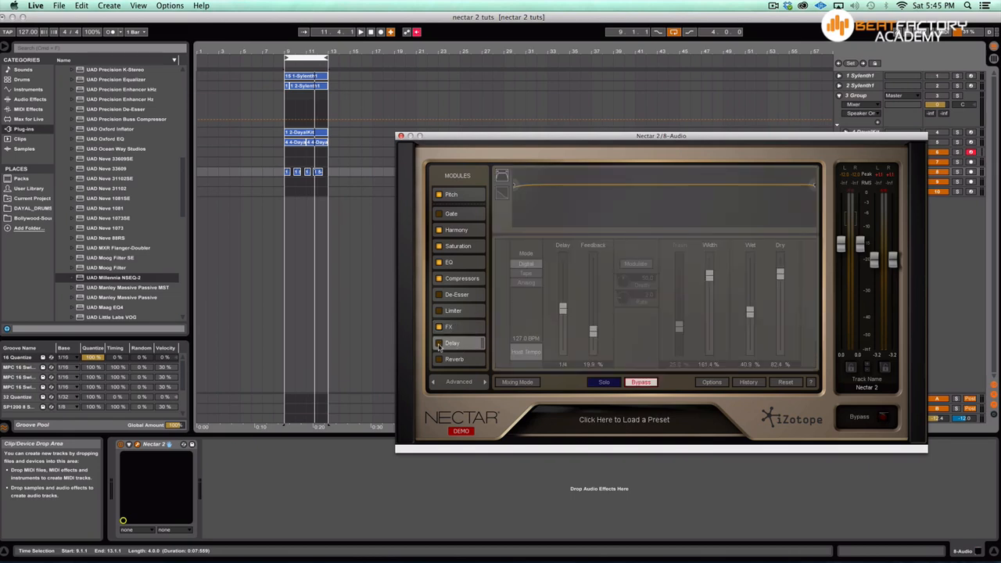
click(439, 344)
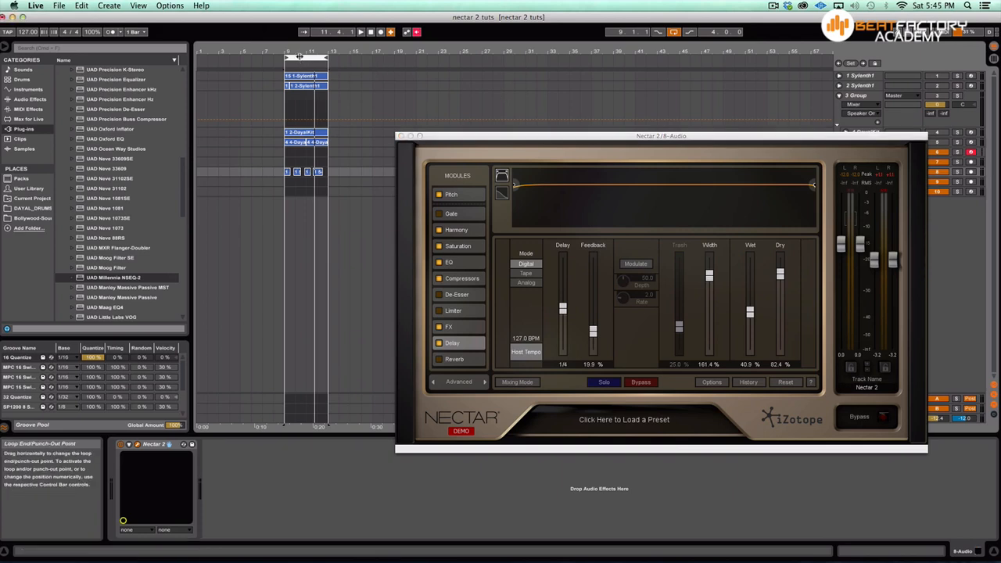
key(space)
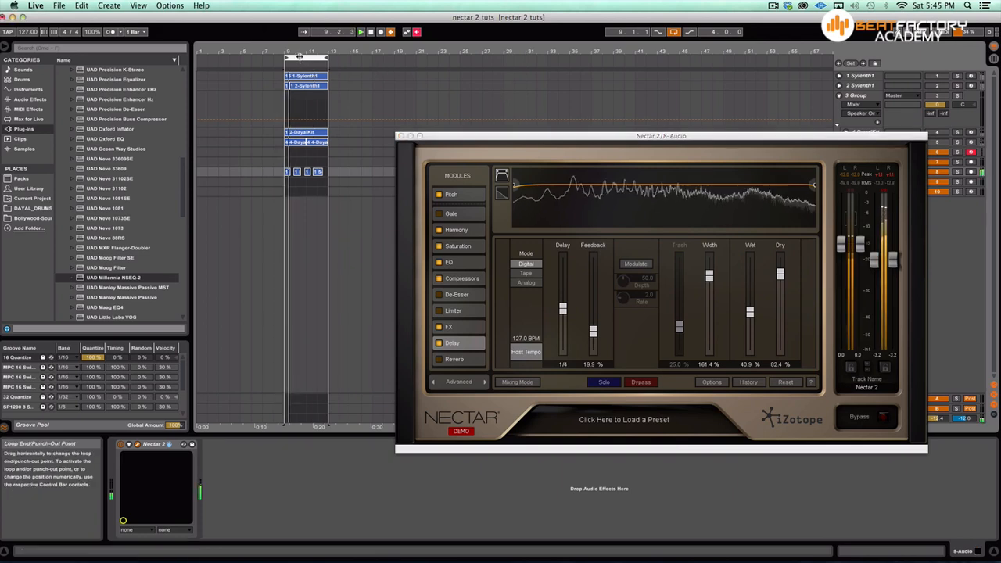
click(299, 56)
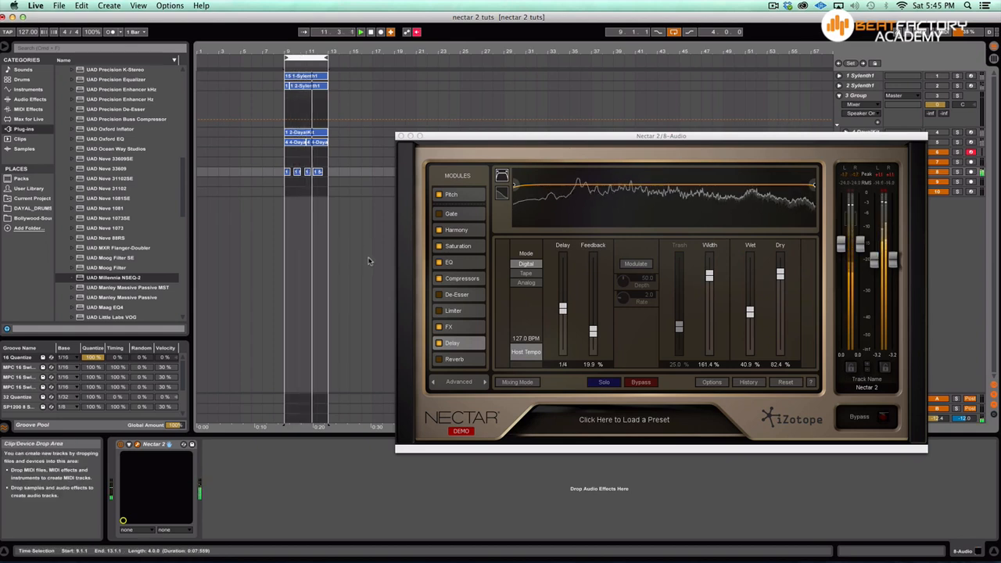
Unmute the 3 Group and 1 Sylenth1 tracks to hear the vocal in context, and reposition the Nectar 2 window below the track controls.
click(937, 95)
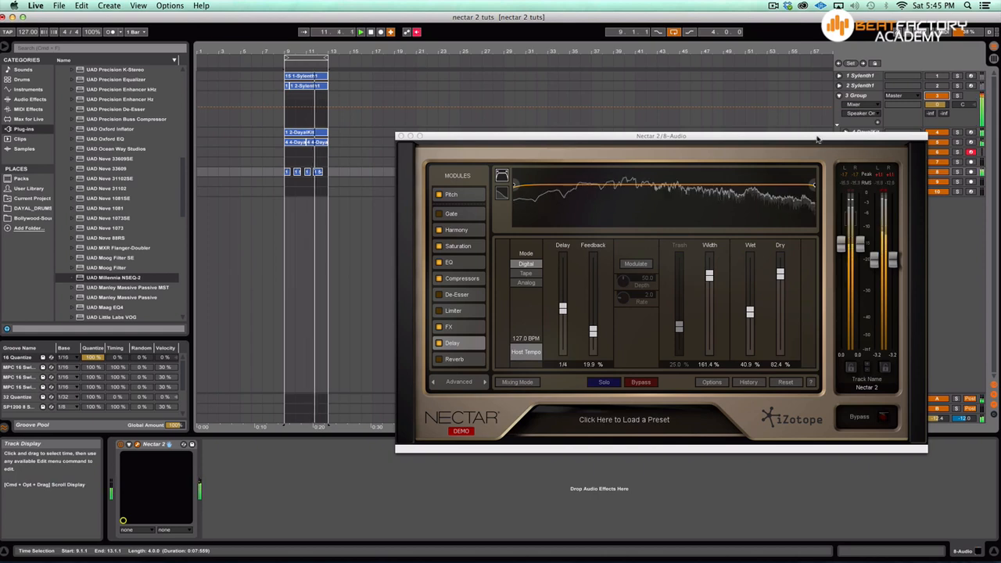
drag(818, 137, 812, 195)
click(943, 76)
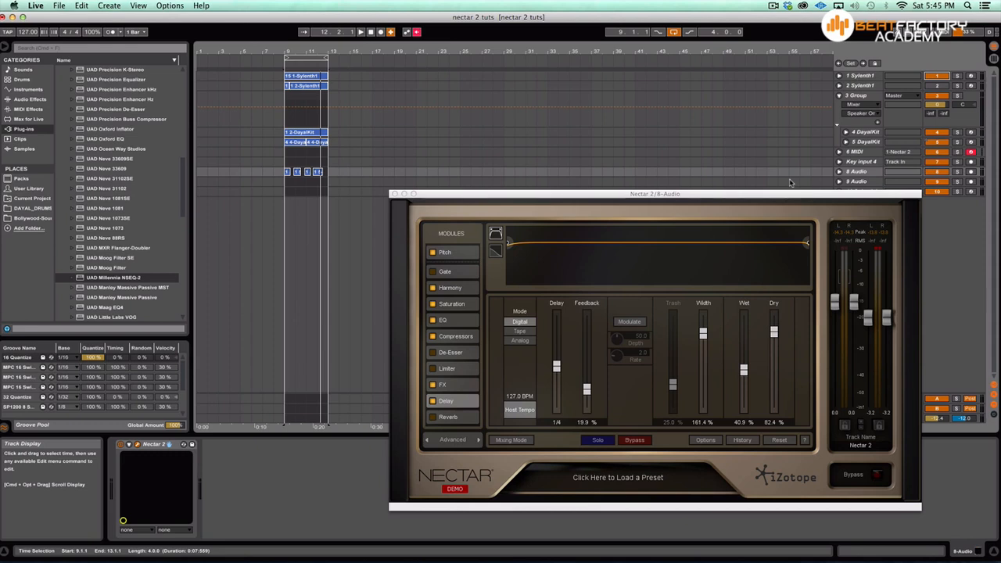
click(752, 196)
drag(753, 196, 769, 181)
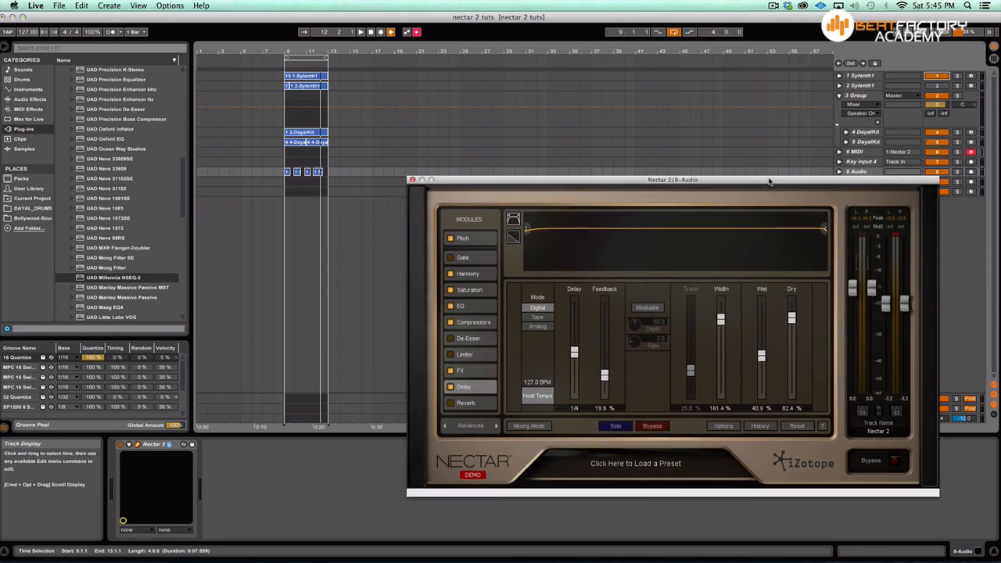
Enable the Reverb module, turn off the Delay module, and play the loop to hear the reverb on the vocal.
click(480, 404)
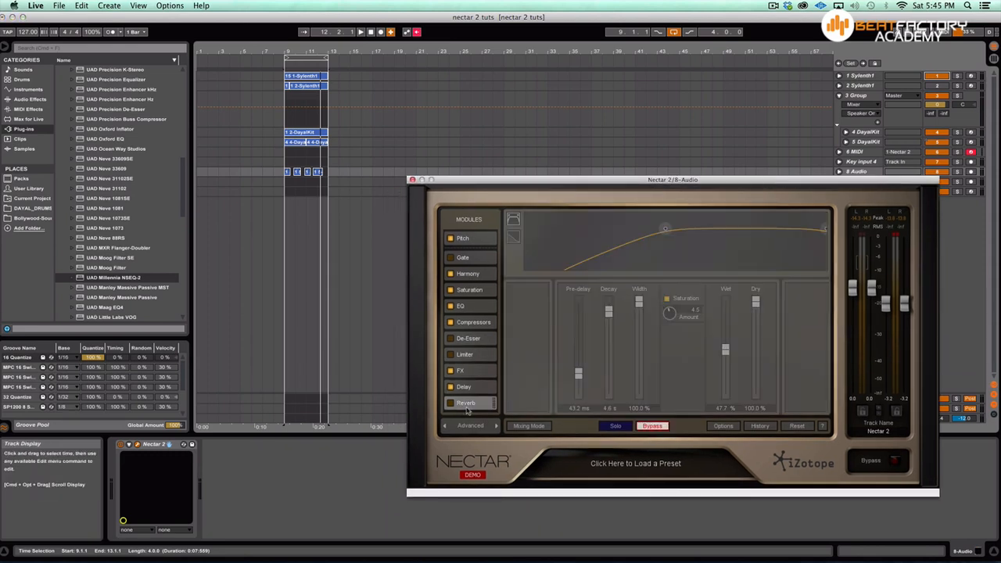
click(451, 403)
click(451, 387)
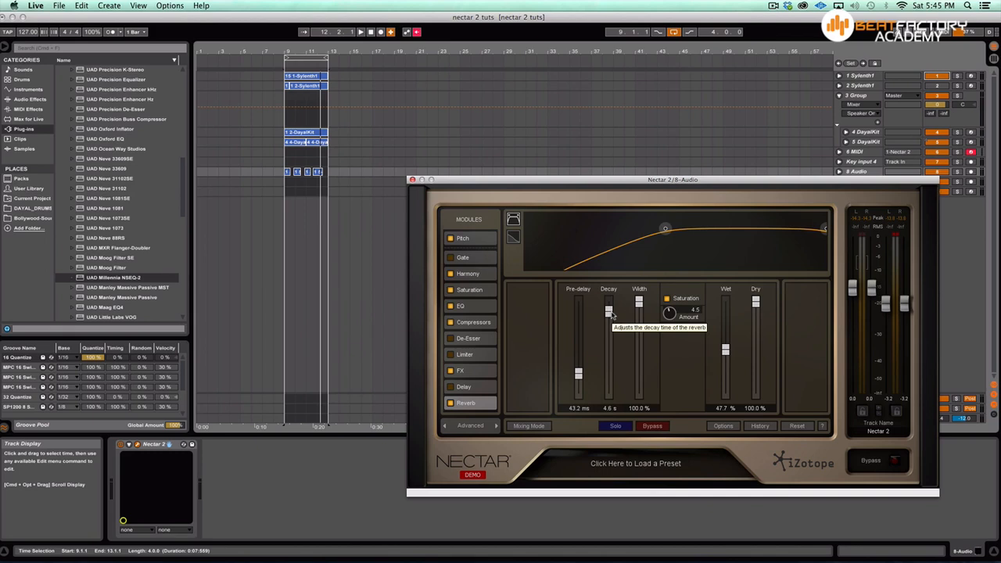
key(space)
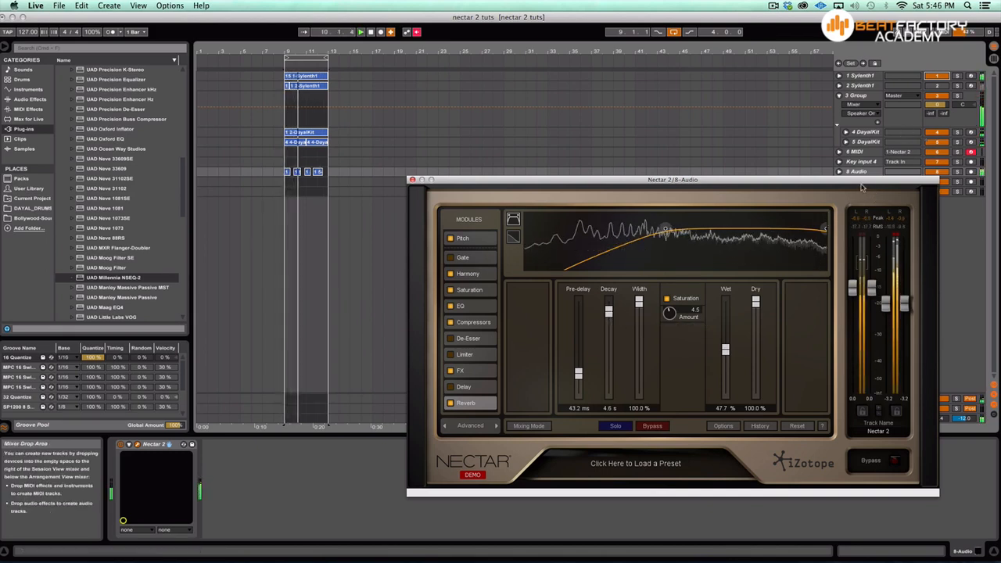
Solo the 8 Audio track and set the reverb's Wet level to 23.9% and Pre-delay to 65.9 ms during playback.
drag(832, 181, 894, 141)
click(957, 172)
drag(775, 313, 774, 336)
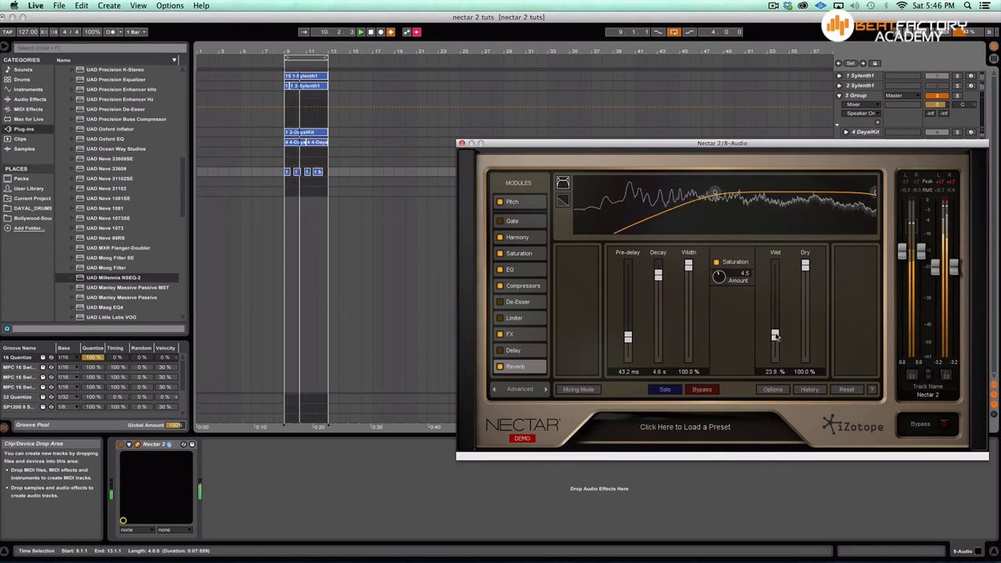
drag(628, 336, 628, 326)
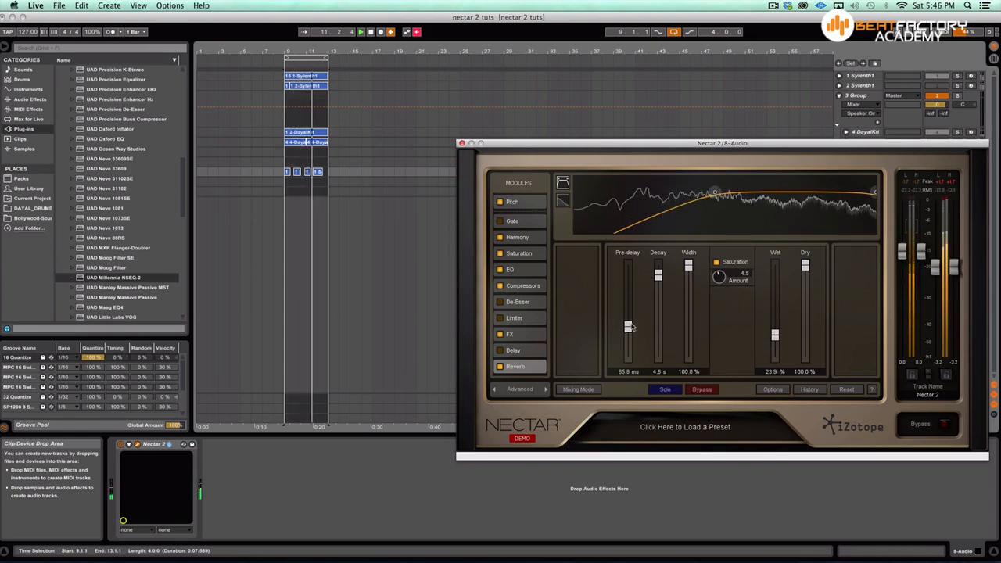
key(space)
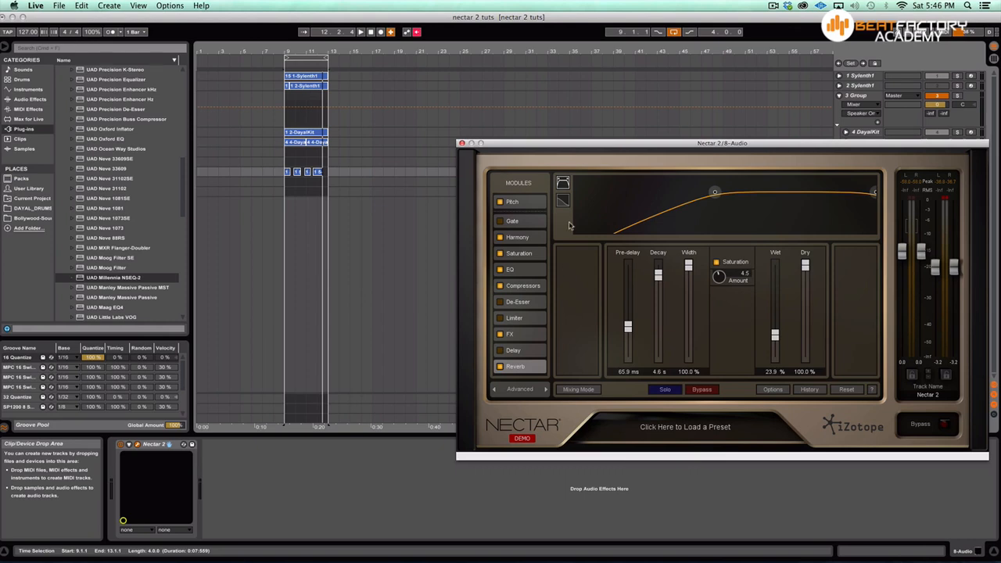
Unsolo the 8 Audio track, unmute 2 Sylenth1, and play the loop to hear the vocal in the full mix.
drag(614, 148, 545, 153)
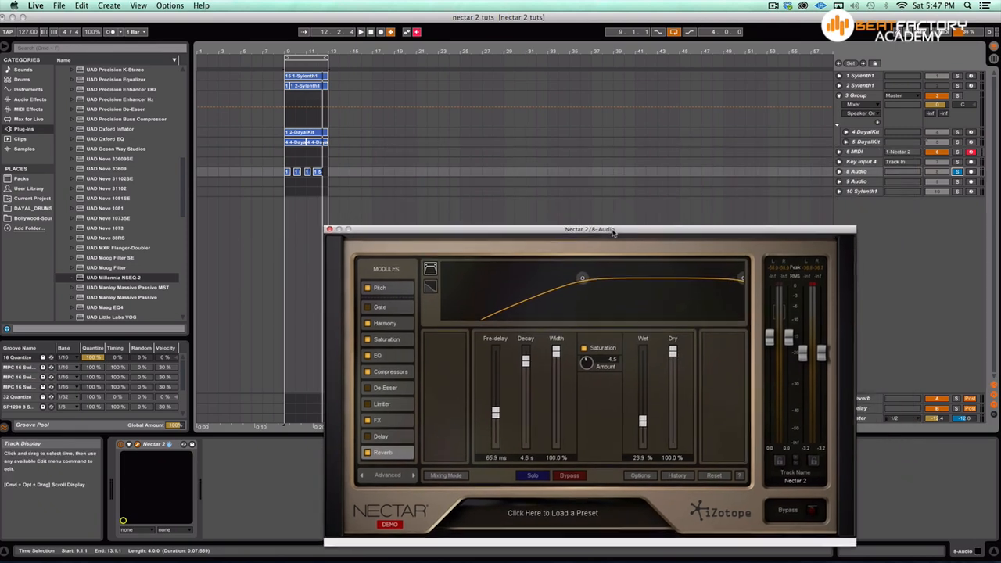
drag(680, 153, 615, 235)
click(957, 171)
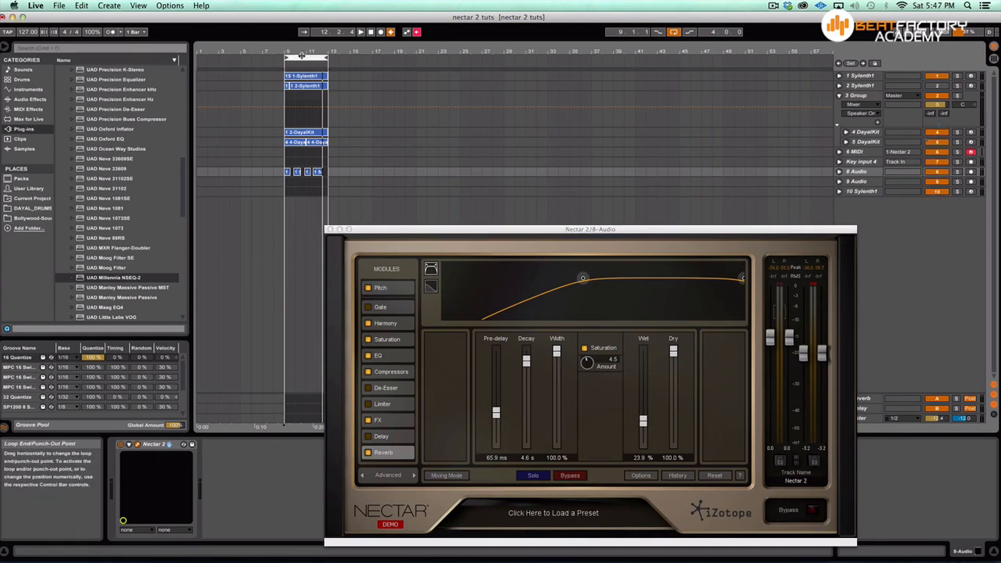
key(space)
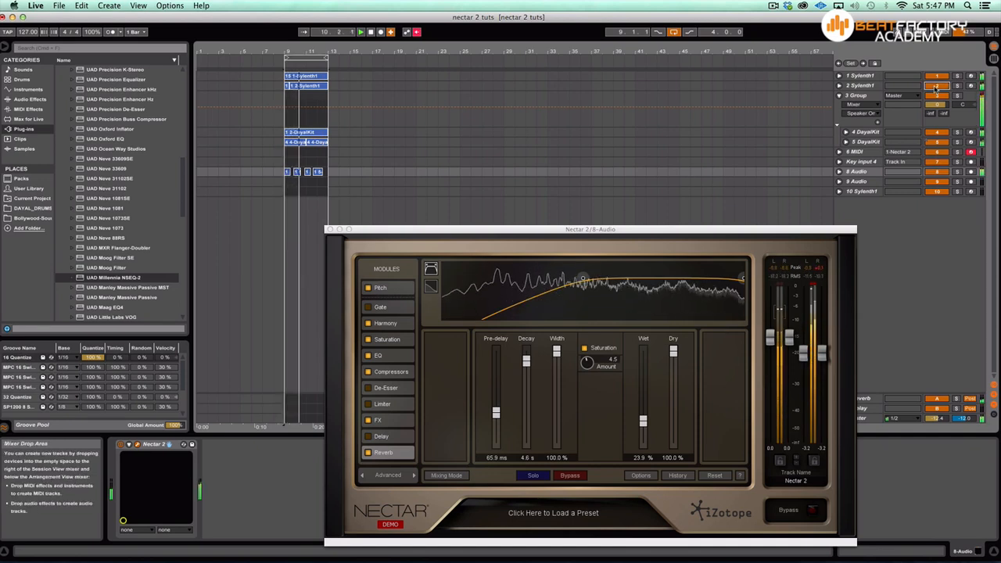
Close the Nectar 2 window and mute the 1 Sylenth1 and 5 DayalKit tracks while the loop plays.
click(329, 229)
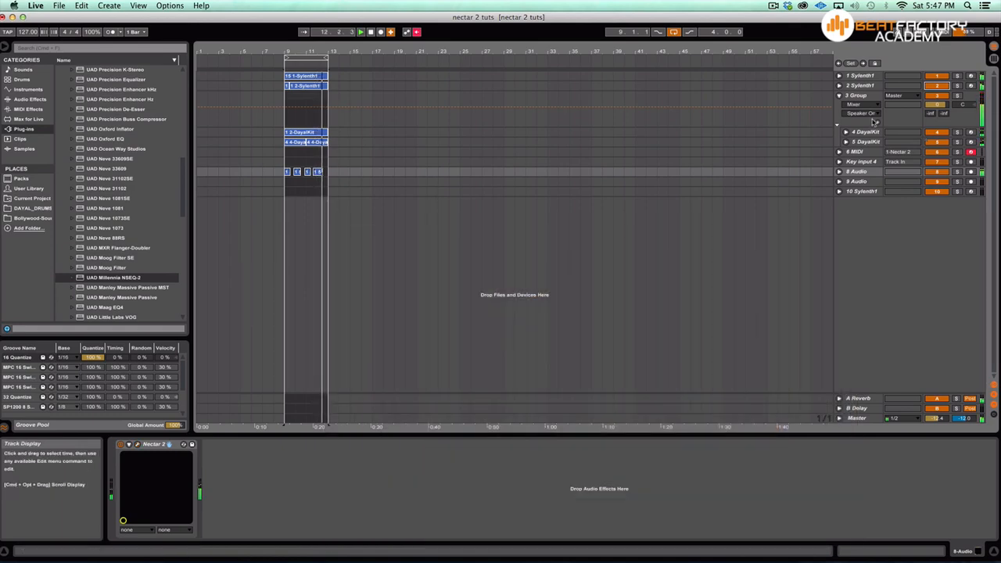
click(937, 76)
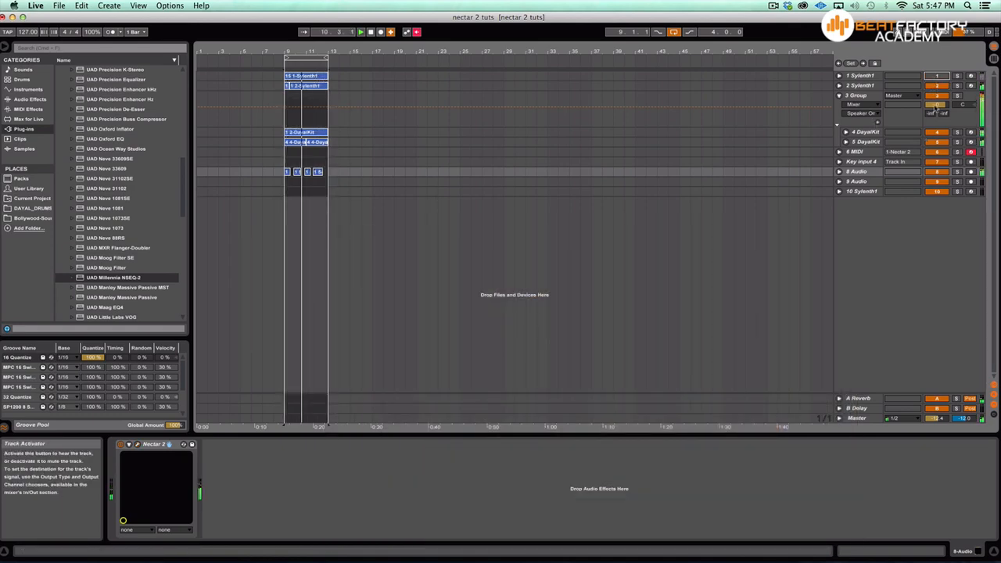
click(938, 142)
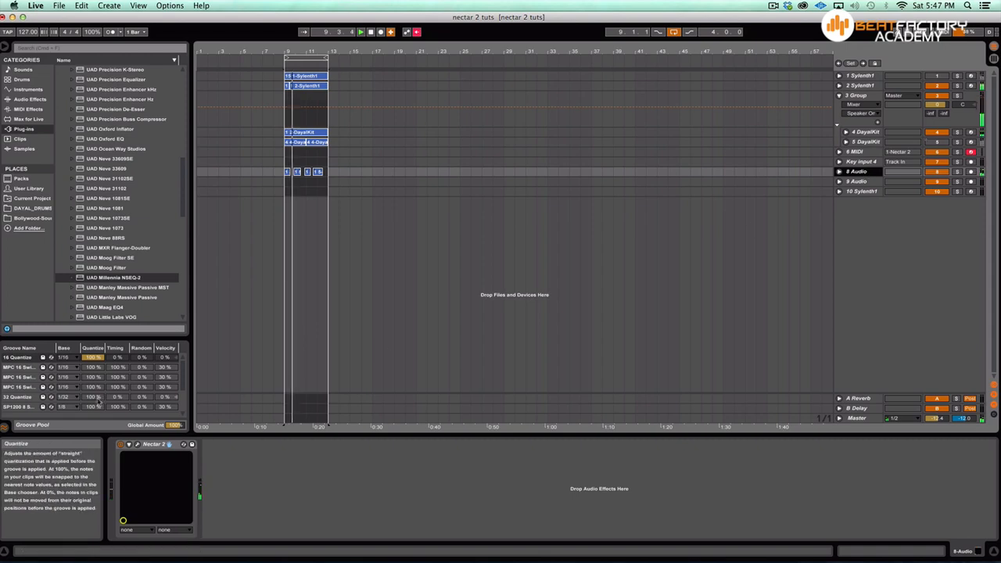
Reopen Nectar 2 on the vocal track, switch from the Reverb module to the Delay module, and close its window.
click(138, 444)
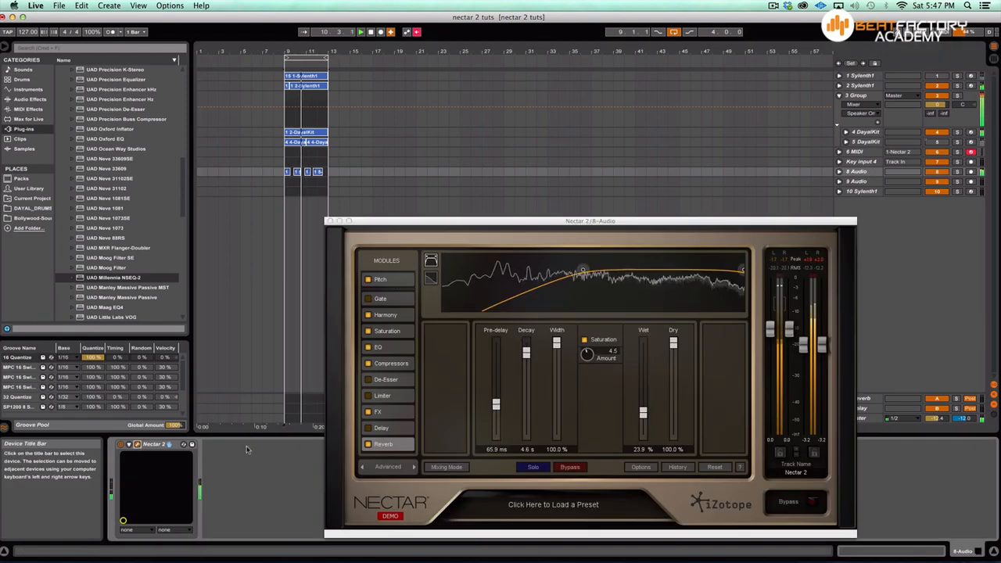
click(368, 444)
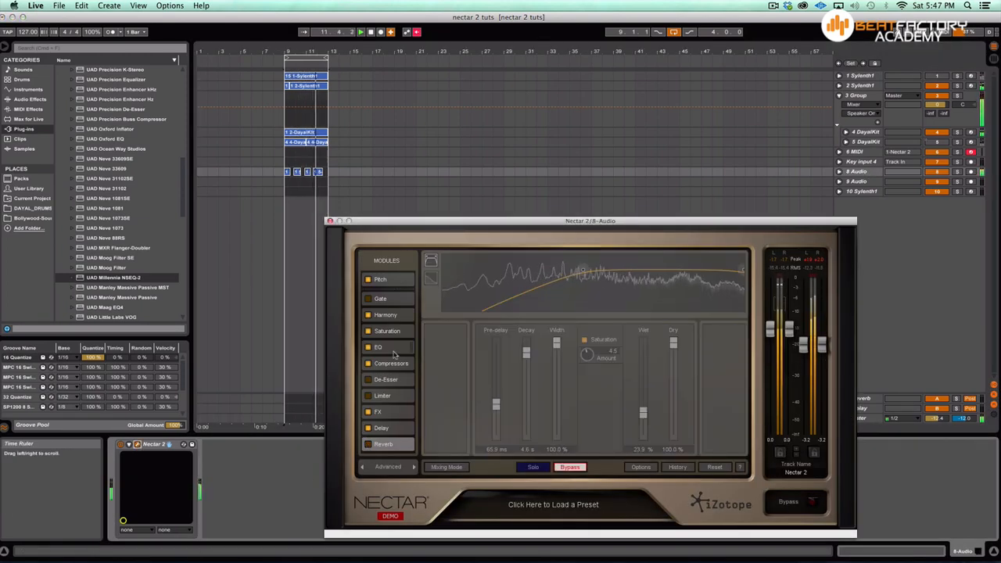
drag(380, 221, 493, 193)
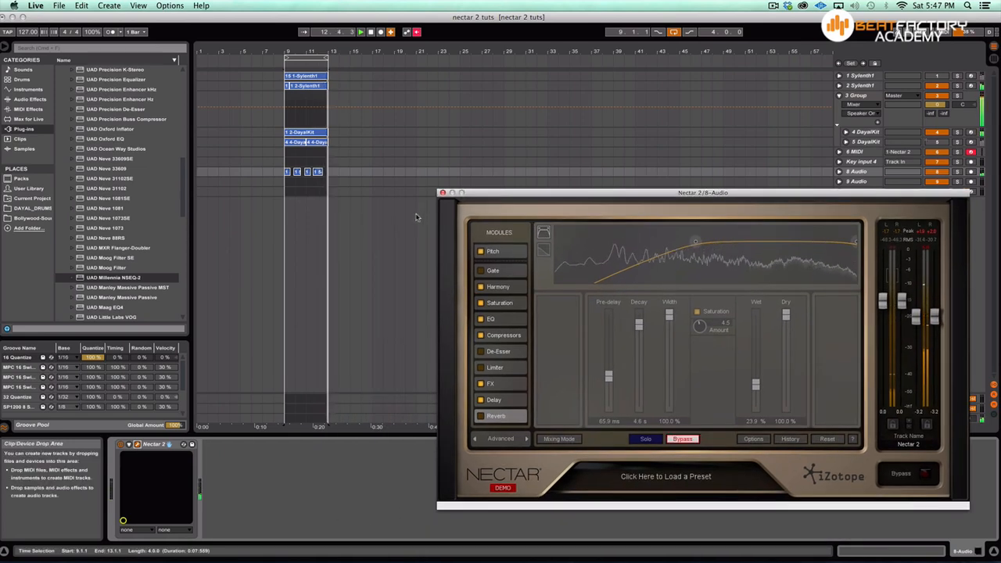
click(442, 192)
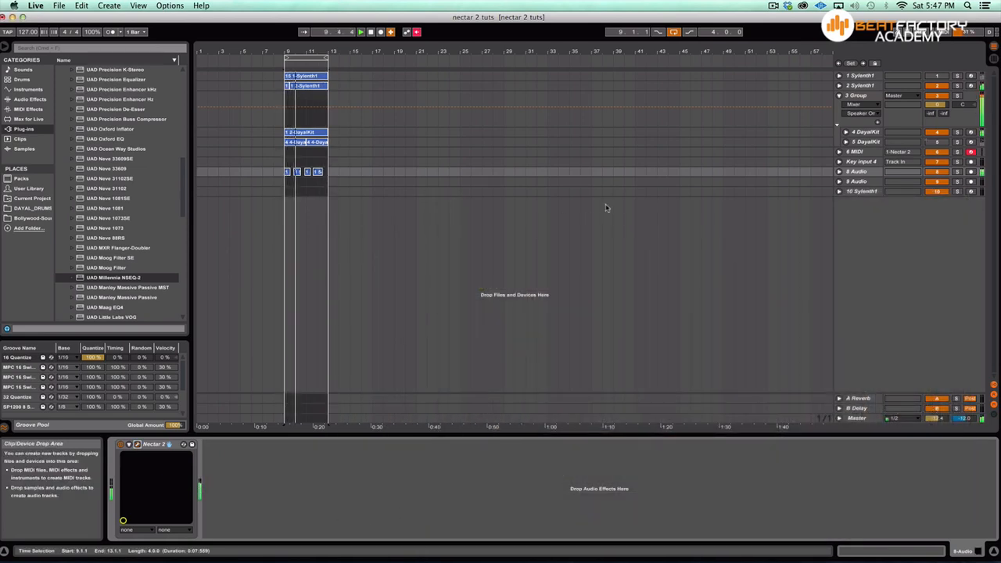
Mute the 2 Sylenth1 and 4 DayalKit tracks and unmute 5 DayalKit during playback.
click(942, 86)
click(940, 143)
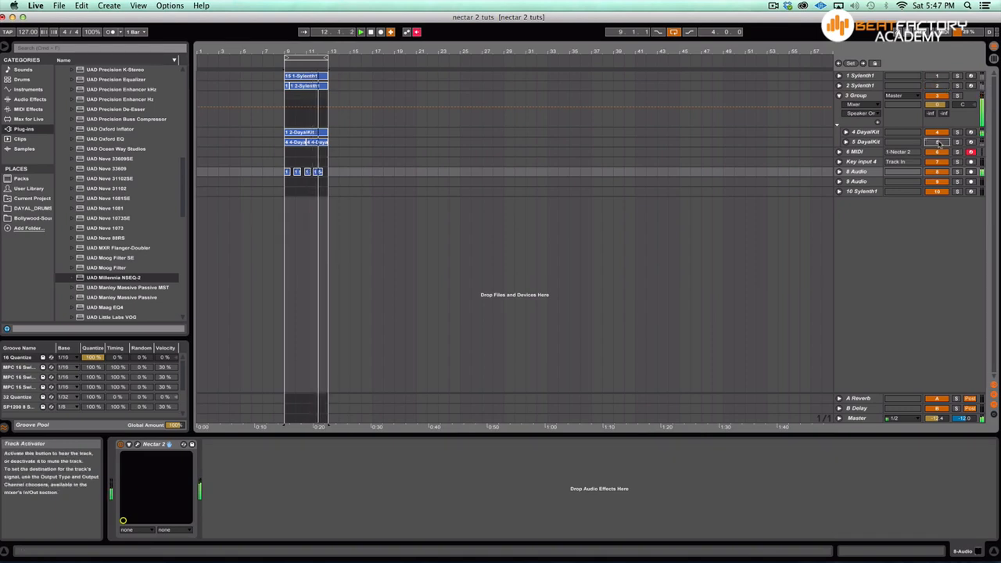
click(940, 133)
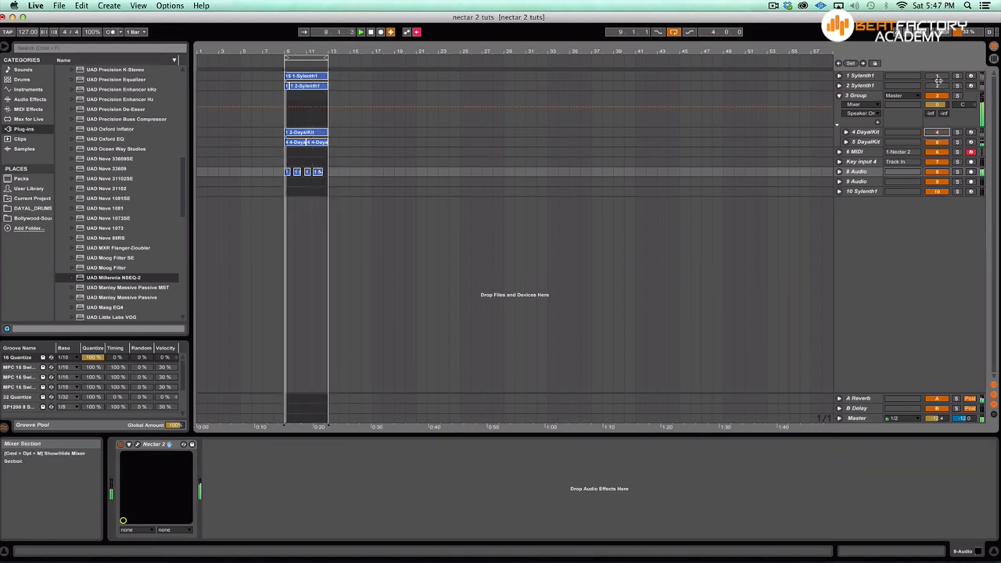